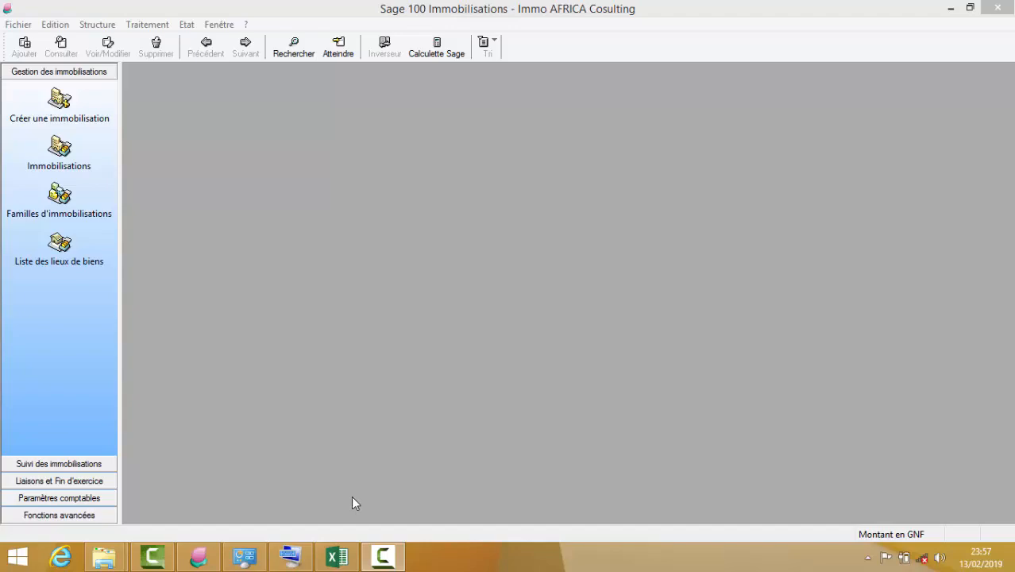
{"action": "left_click", "coordinate": [336, 557]}
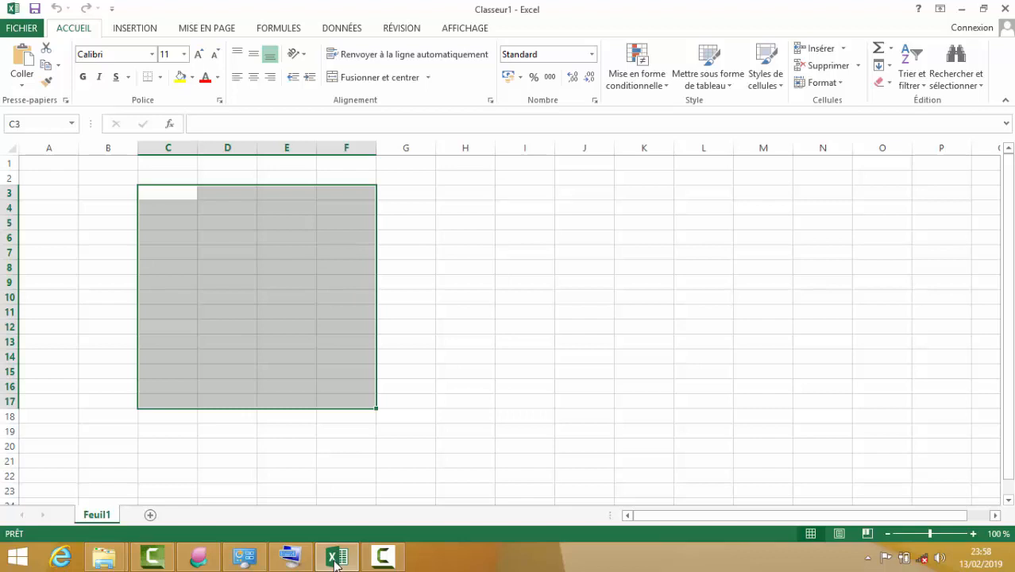
{"action": "left_click", "coordinate": [212, 561]}
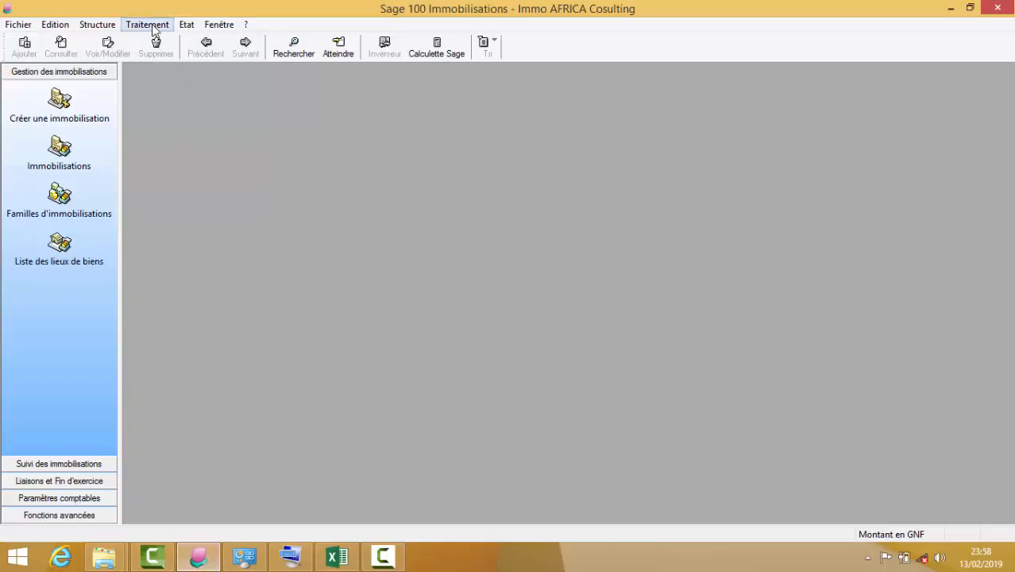
Step: Open the fixed-asset management list and maximise its window
{"action": "left_click", "coordinate": [152, 25]}
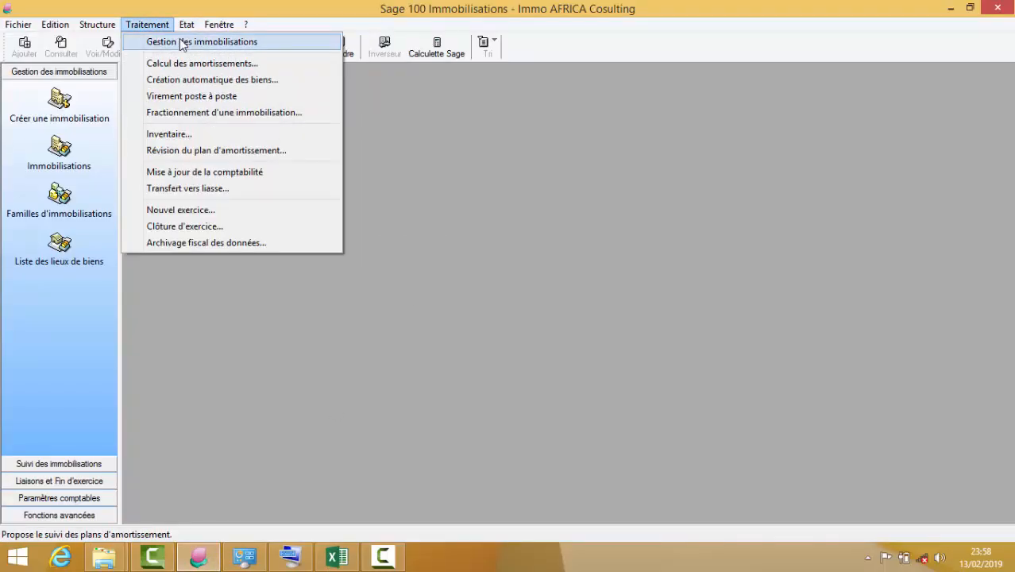
{"action": "left_click", "coordinate": [181, 41]}
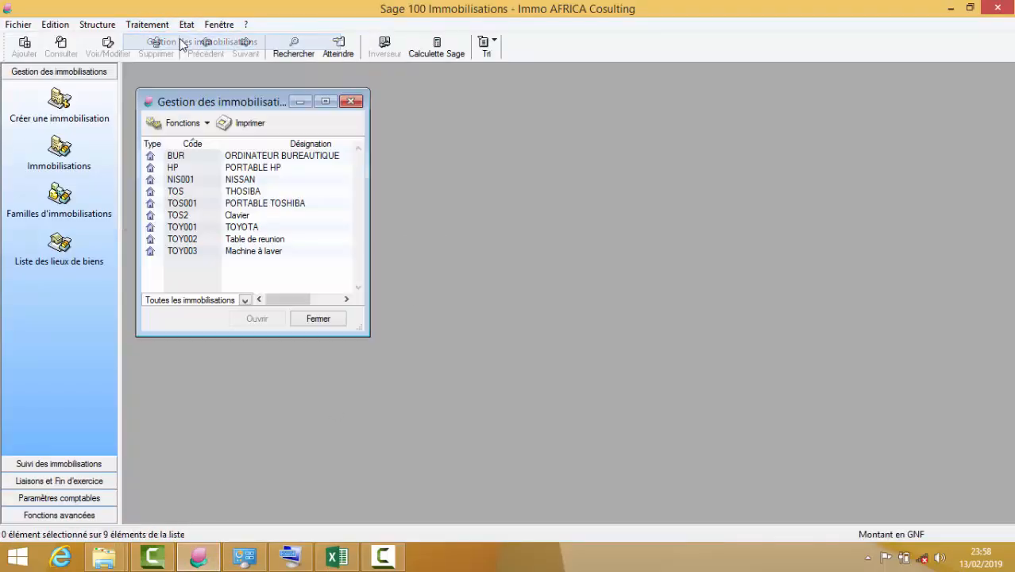
{"action": "left_click", "coordinate": [324, 101]}
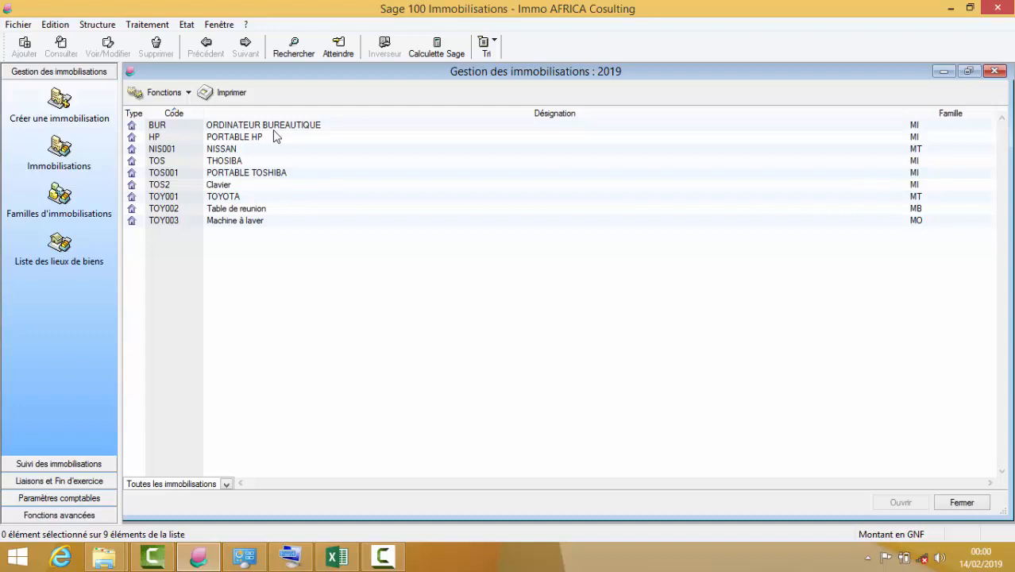
Step: Examine the depreciation plan of the asset BUR ORDINATEUR BUREAUTIQUE, then close the plan and the asset list
{"action": "left_click", "coordinate": [346, 131]}
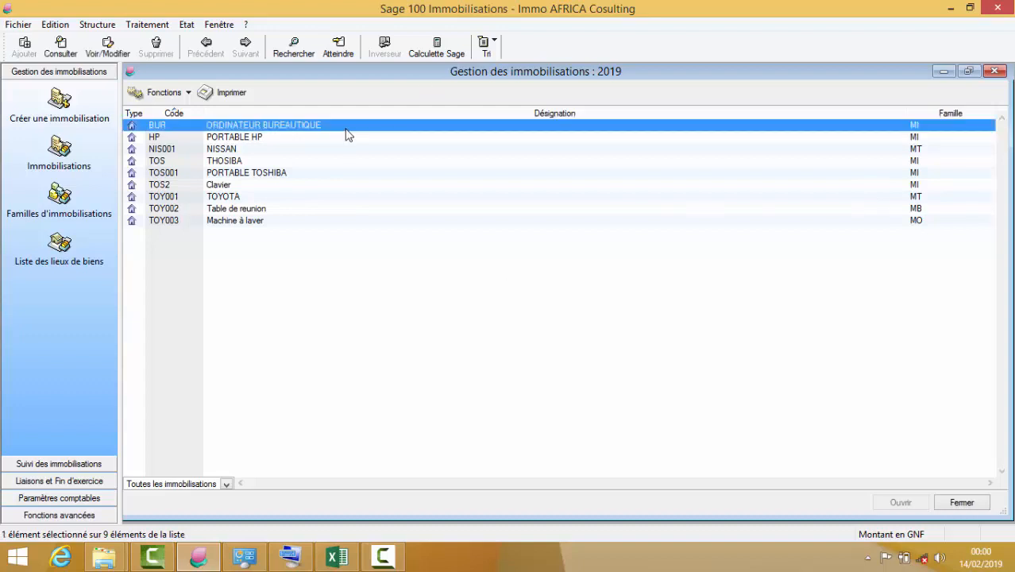
{"action": "double_click", "coordinate": [346, 135]}
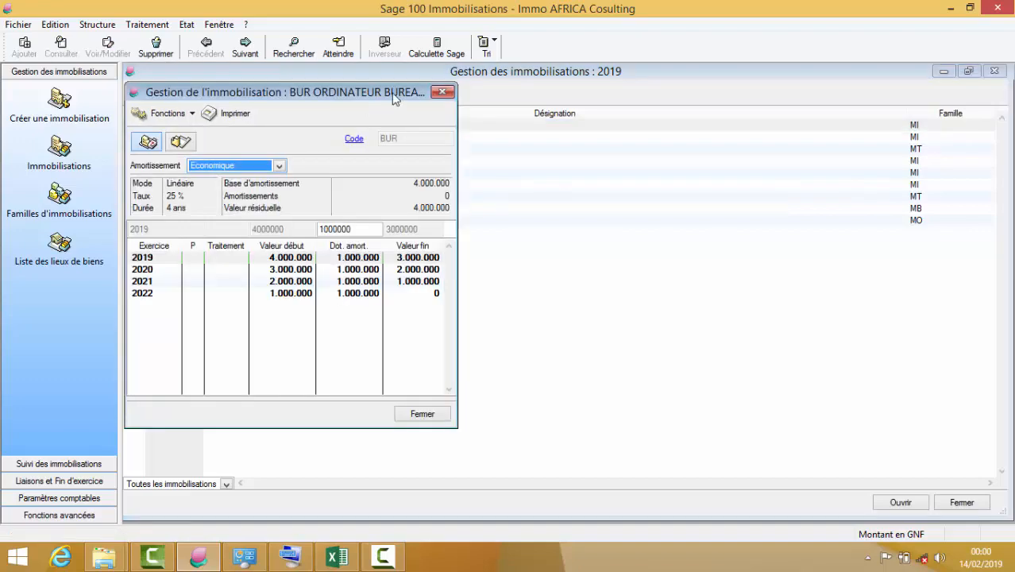
{"action": "left_click_drag", "start_coordinate": [393, 97], "coordinate": [457, 124]}
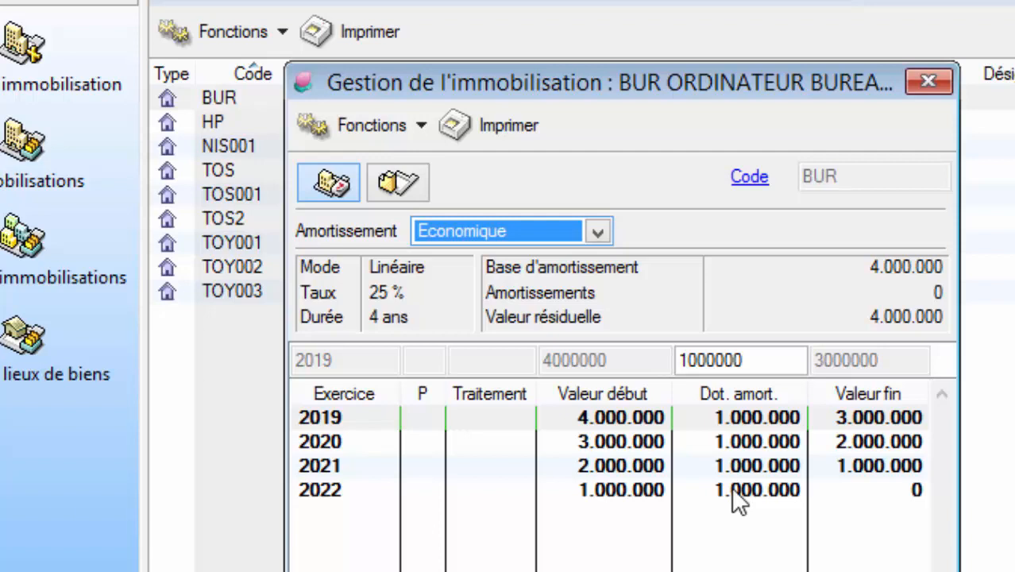
{"action": "left_click", "coordinate": [727, 418]}
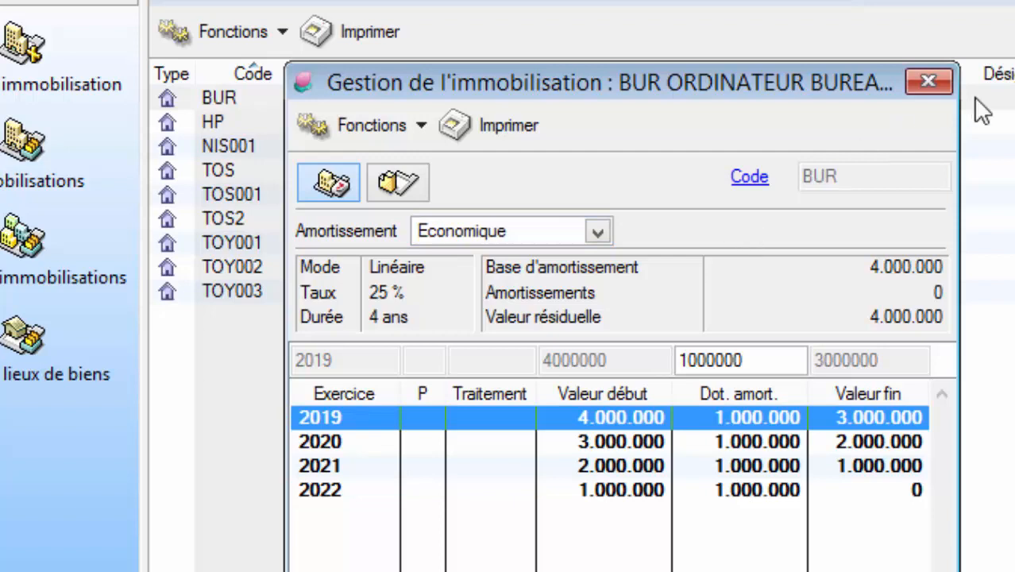
{"action": "left_click", "coordinate": [927, 80]}
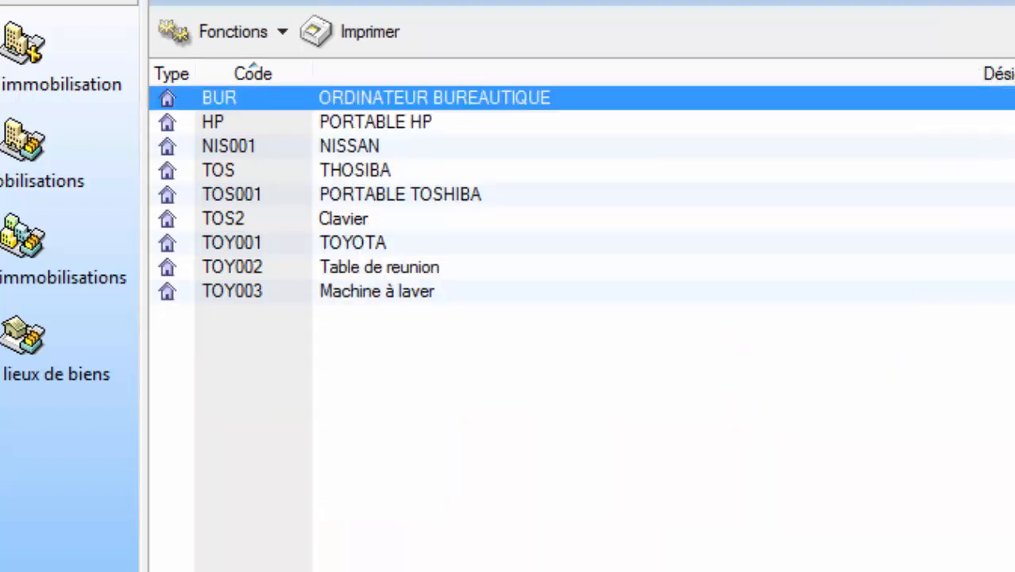
{"action": "key", "text": "Escape"}
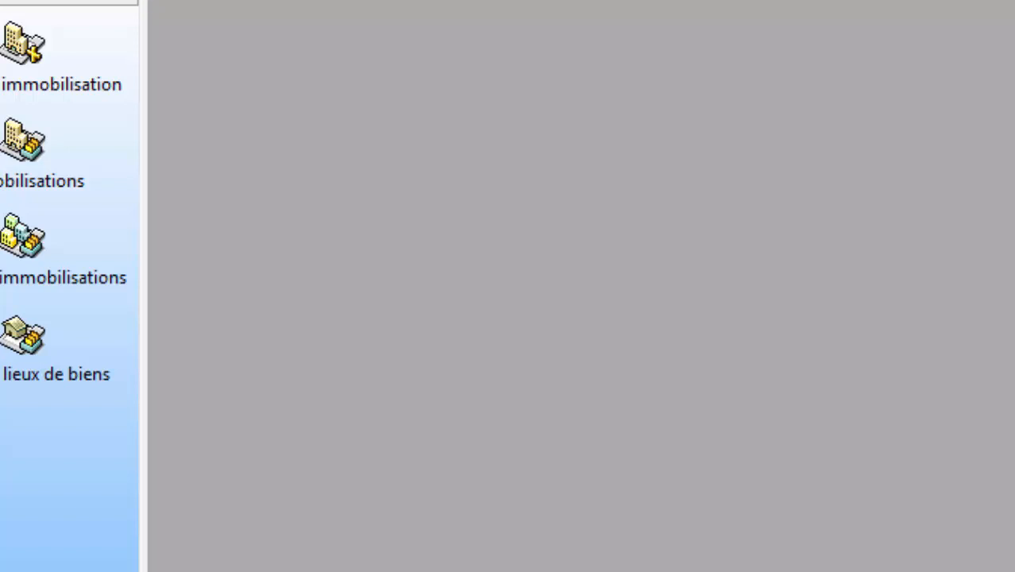
Step: Start splitting asset BUR into 2 assets numbered from BUR, with Manuelle value distribution and component management applied, and maximise the split window
{"action": "left_click", "coordinate": [169, 24]}
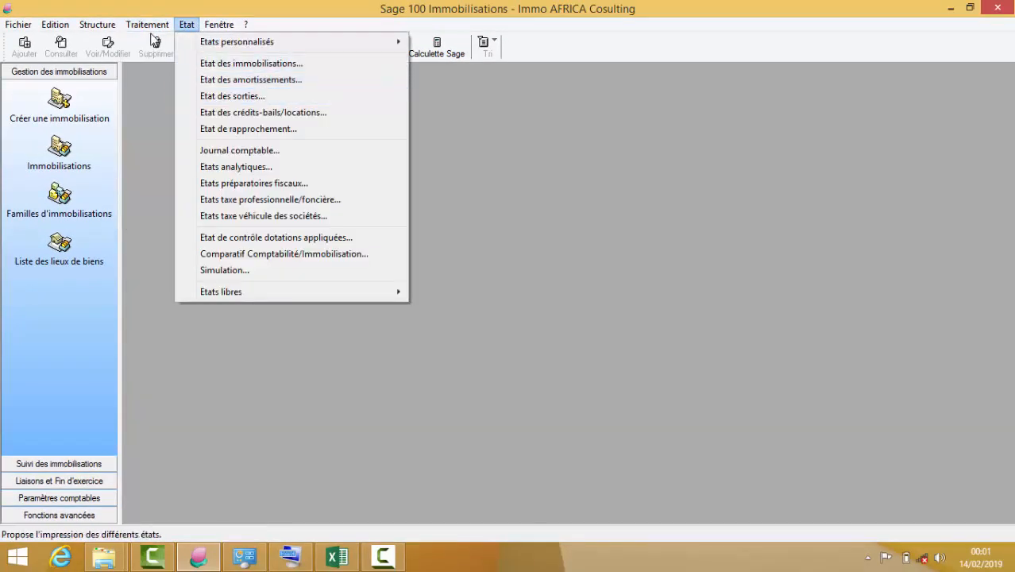
{"action": "left_click", "coordinate": [213, 118]}
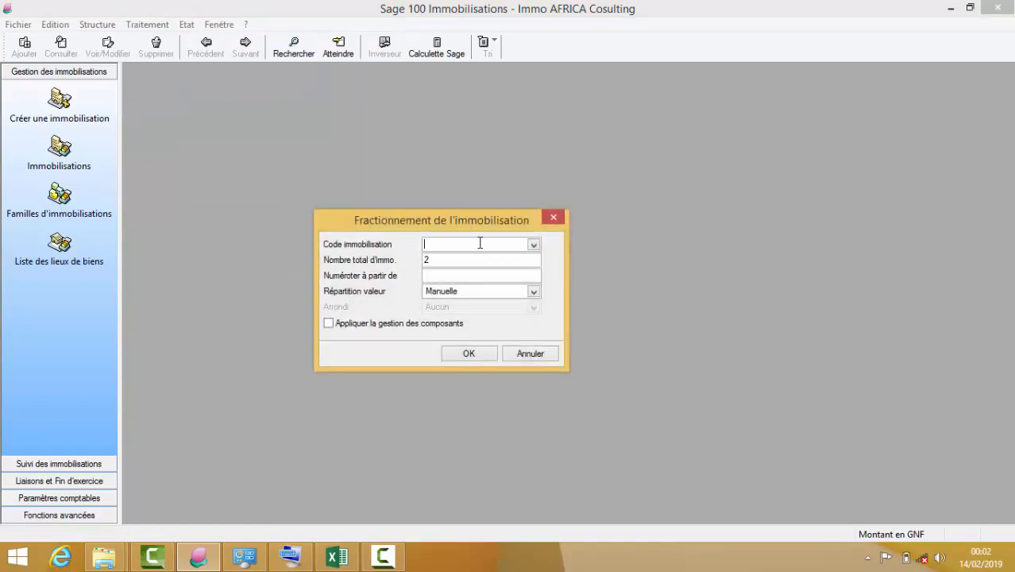
{"action": "left_click", "coordinate": [534, 244]}
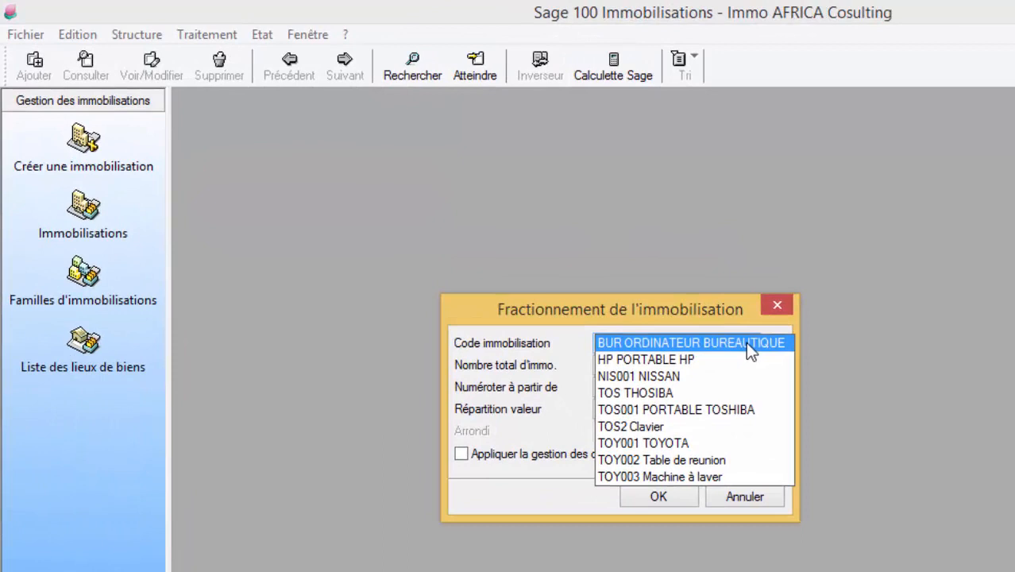
{"action": "left_click", "coordinate": [747, 344]}
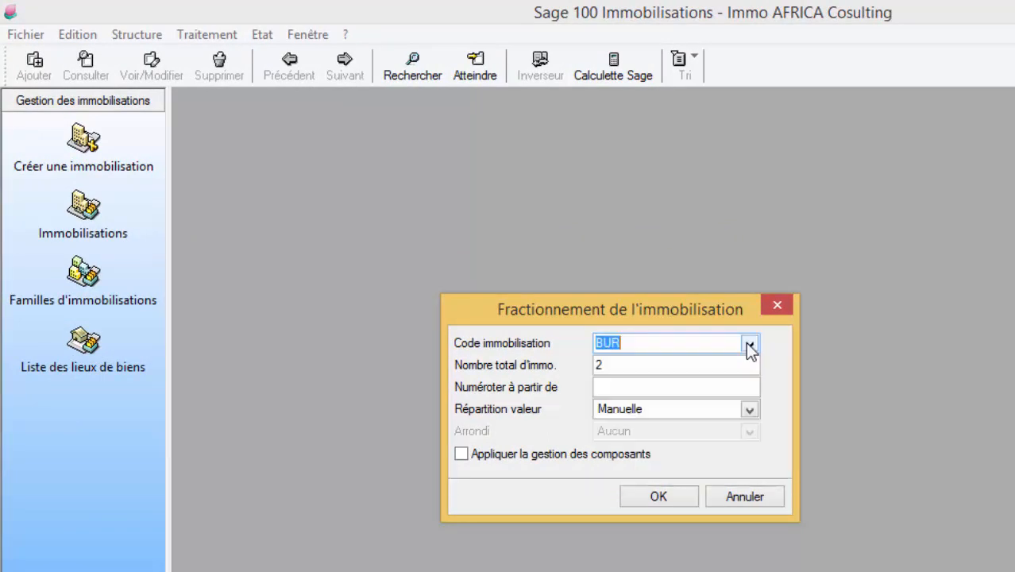
{"action": "left_click", "coordinate": [635, 366]}
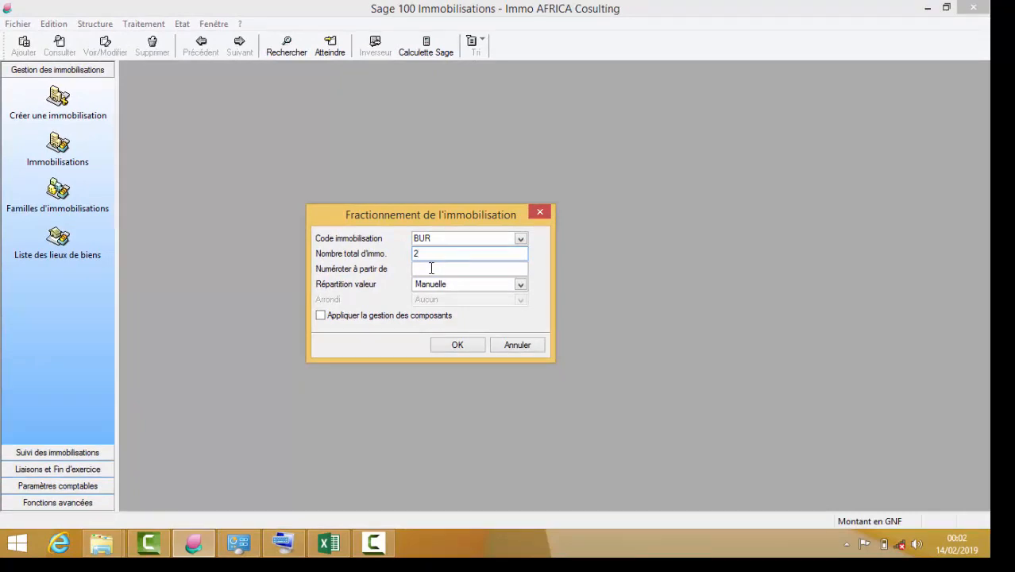
{"action": "left_click", "coordinate": [431, 269]}
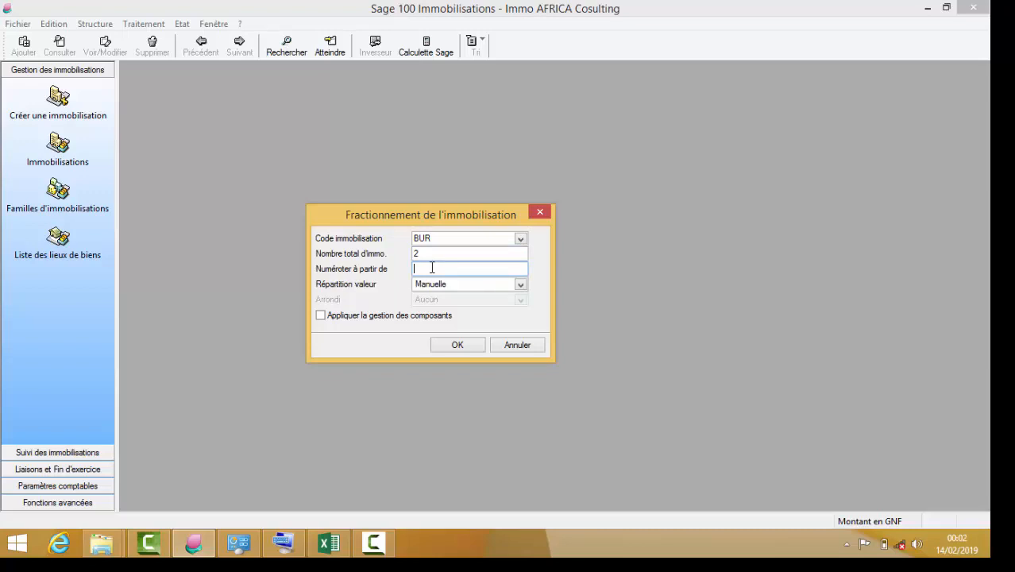
{"action": "type", "text": "BUR"}
{"action": "left_click", "coordinate": [420, 318]}
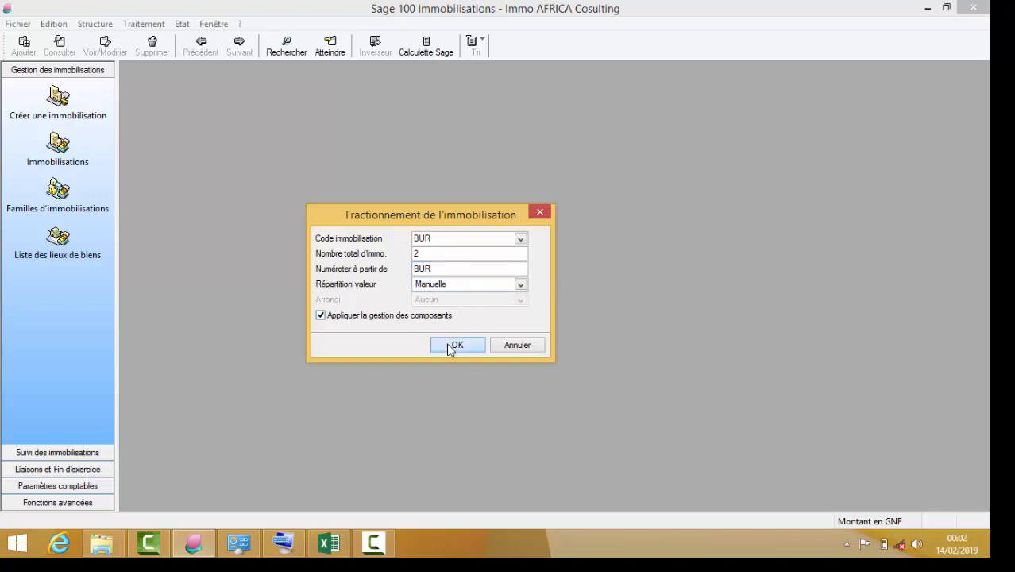
{"action": "left_click", "coordinate": [449, 345]}
{"action": "left_click", "coordinate": [517, 113]}
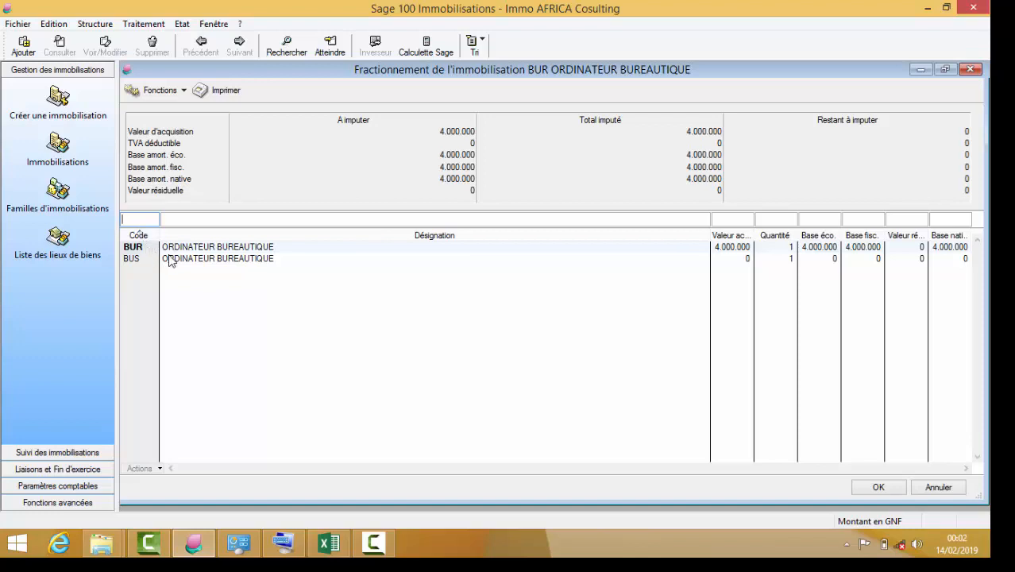
Step: Try to change the designation of the original BUR line to UNI CEN
{"action": "left_click", "coordinate": [219, 249]}
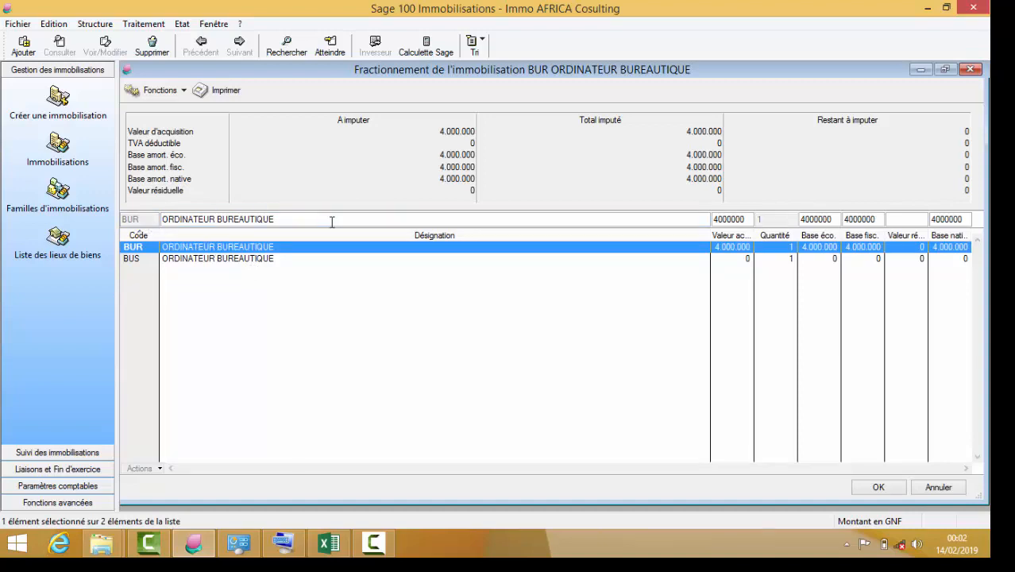
{"action": "left_click", "coordinate": [284, 223]}
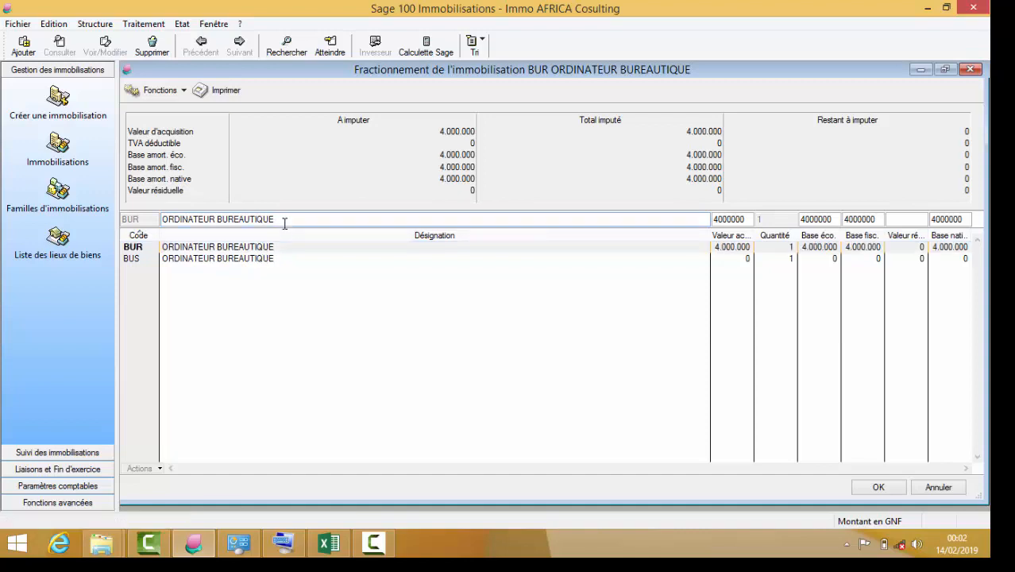
{"action": "key", "text": "BackSpace"}
{"action": "key", "text": "BackSpace"}
{"action": "key", "text": "BackSpace"}
{"action": "key", "text": "BackSpace"}
{"action": "key", "text": "BackSpace"}
{"action": "key", "text": "BackSpace"}
{"action": "key", "text": "BackSpace"}
{"action": "key", "text": "BackSpace"}
{"action": "key", "text": "BackSpace"}
{"action": "key", "text": "BackSpace"}
{"action": "key", "text": "BackSpace"}
{"action": "key", "text": "BackSpace"}
{"action": "key", "text": "BackSpace"}
{"action": "key", "text": "BackSpace"}
{"action": "key", "text": "BackSpace"}
{"action": "key", "text": "BackSpace"}
{"action": "key", "text": "BackSpace"}
{"action": "key", "text": "BackSpace"}
{"action": "key", "text": "BackSpace"}
{"action": "key", "text": "BackSpace"}
{"action": "key", "text": "BackSpace"}
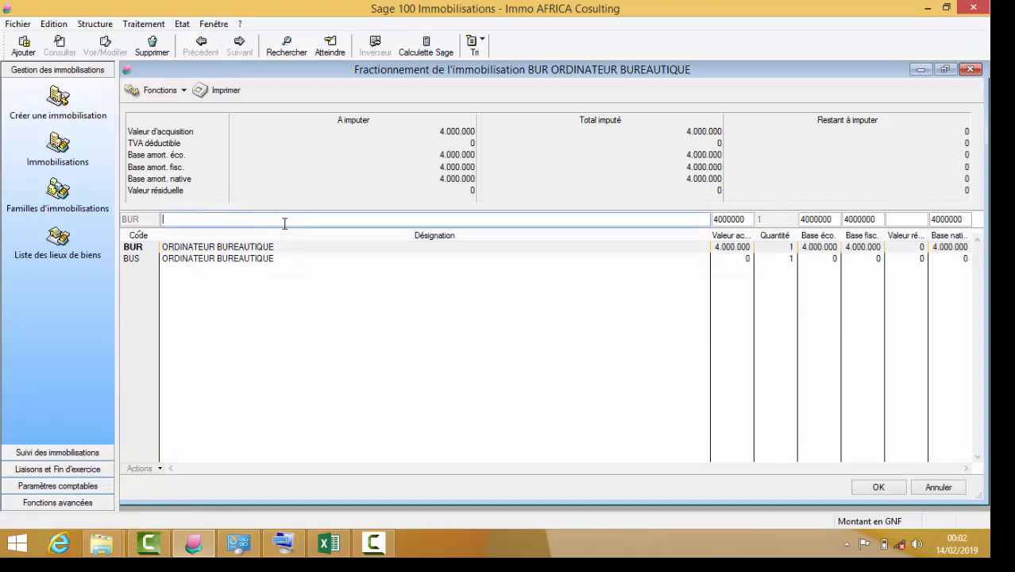
{"action": "type", "text": "UNI CEN"}
{"action": "left_click", "coordinate": [192, 260]}
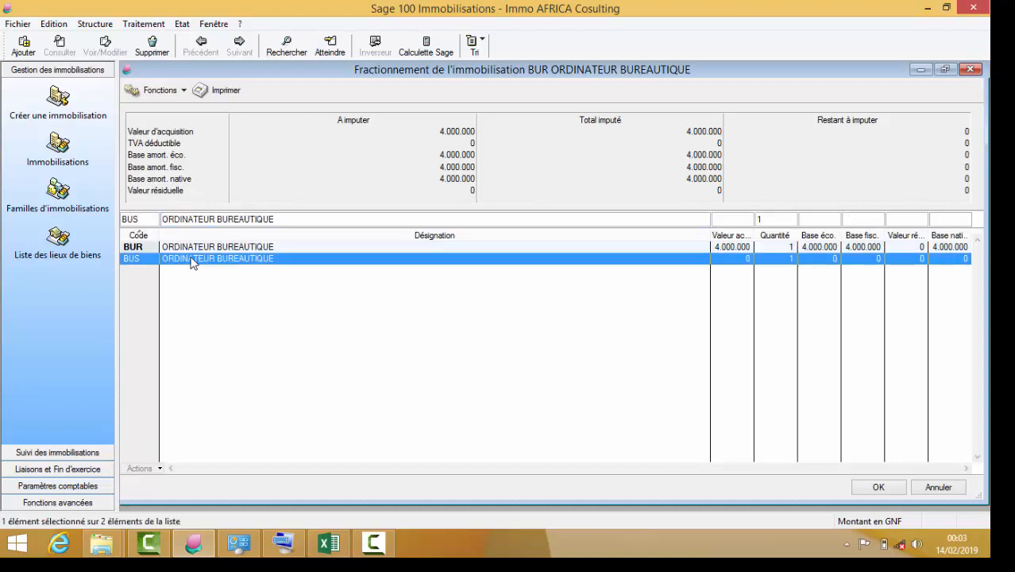
Step: Replace the designation of the original BUR line with UNI CEN
{"action": "left_click", "coordinate": [242, 247]}
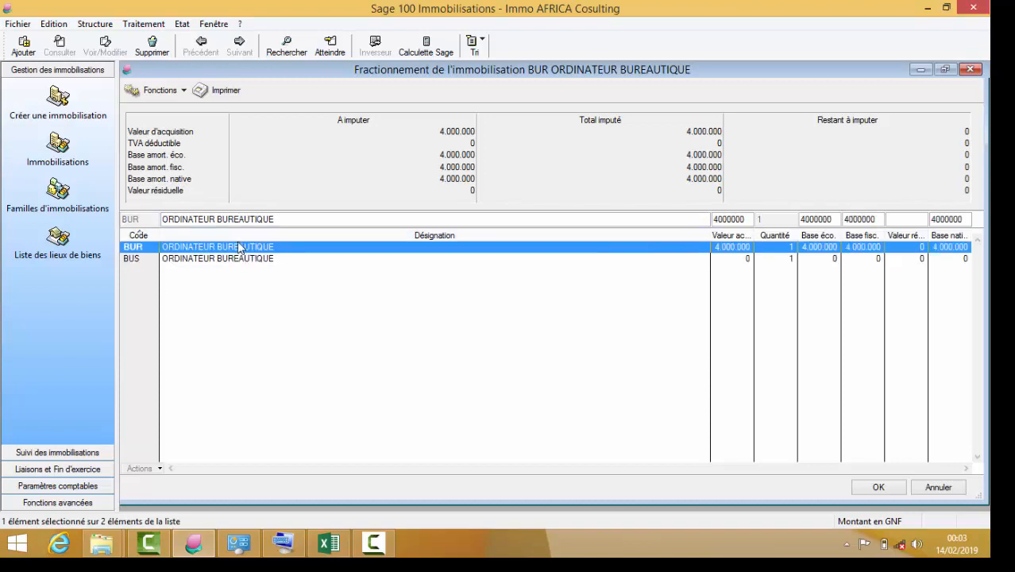
{"action": "left_click", "coordinate": [278, 221]}
{"action": "key", "text": "BackSpace"}
{"action": "key", "text": "BackSpace"}
{"action": "key", "text": "BackSpace"}
{"action": "key", "text": "BackSpace"}
{"action": "key", "text": "BackSpace"}
{"action": "key", "text": "BackSpace"}
{"action": "key", "text": "BackSpace"}
{"action": "key", "text": "BackSpace"}
{"action": "key", "text": "BackSpace"}
{"action": "key", "text": "BackSpace"}
{"action": "key", "text": "BackSpace"}
{"action": "key", "text": "BackSpace"}
{"action": "key", "text": "BackSpace"}
{"action": "key", "text": "BackSpace"}
{"action": "key", "text": "BackSpace"}
{"action": "key", "text": "BackSpace"}
{"action": "key", "text": "BackSpace"}
{"action": "key", "text": "BackSpace"}
{"action": "key", "text": "BackSpace"}
{"action": "key", "text": "BackSpace"}
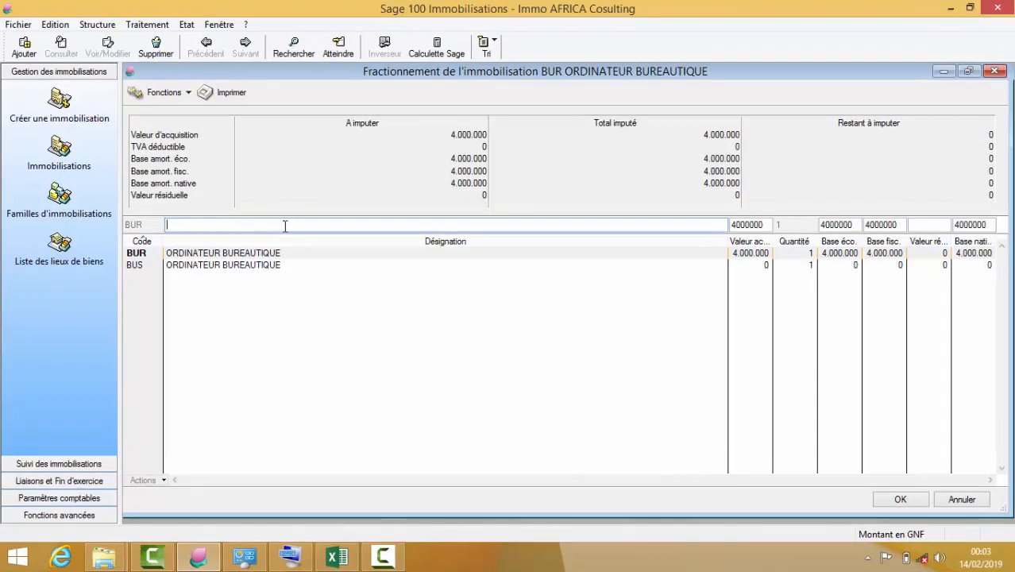
{"action": "type", "text": "UNI CEN"}
Step: Set the acquisition value of the UNI CEN line to 3000000 and save the line
{"action": "left_click", "coordinate": [766, 224]}
{"action": "key", "text": "BackSpace"}
{"action": "key", "text": "BackSpace"}
{"action": "key", "text": "BackSpace"}
{"action": "key", "text": "BackSpace"}
{"action": "key", "text": "BackSpace"}
{"action": "key", "text": "BackSpace"}
{"action": "key", "text": "BackSpace"}
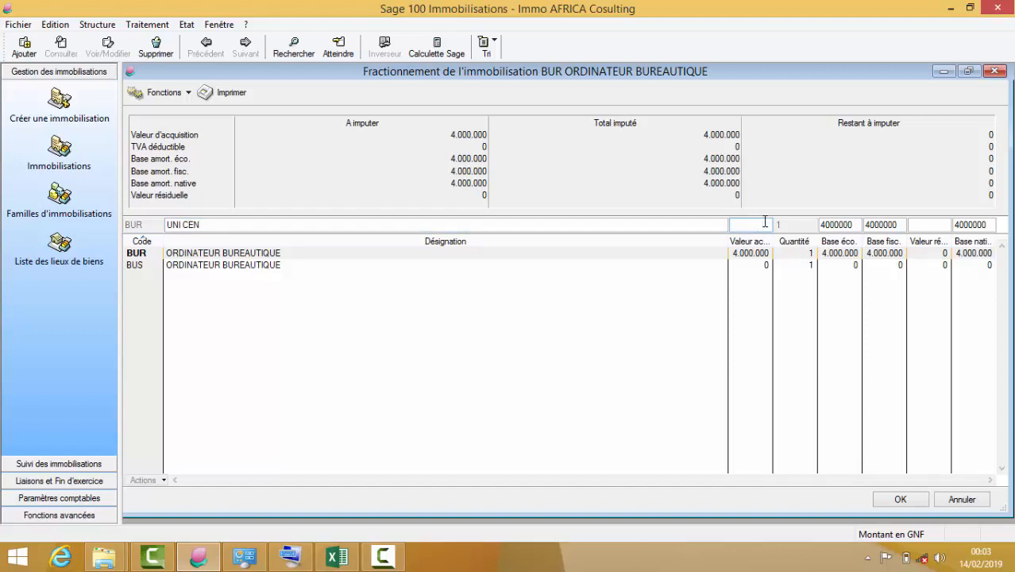
{"action": "type", "text": "3000000"}
{"action": "key", "text": "Return"}
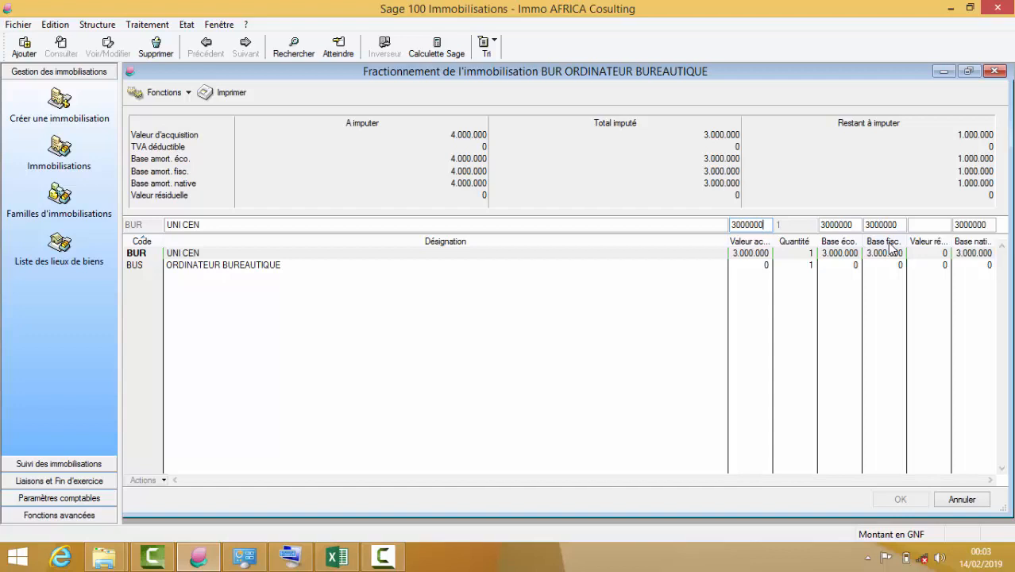
Step: Change the second split line's code to ECR and its designation to ECRAN
{"action": "left_click", "coordinate": [254, 269]}
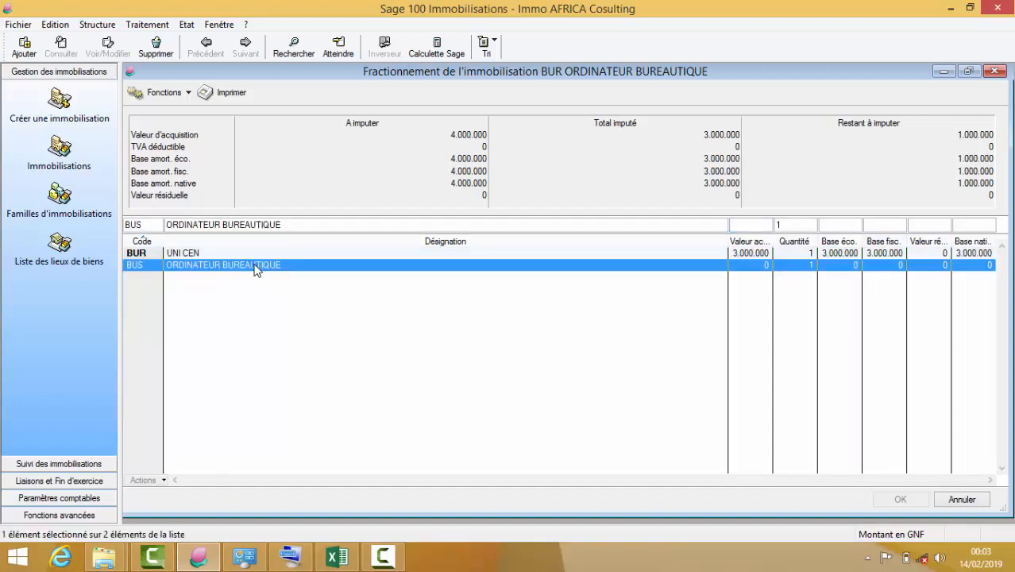
{"action": "left_click", "coordinate": [157, 224]}
{"action": "key", "text": "BackSpace"}
{"action": "key", "text": "BackSpace"}
{"action": "key", "text": "BackSpace"}
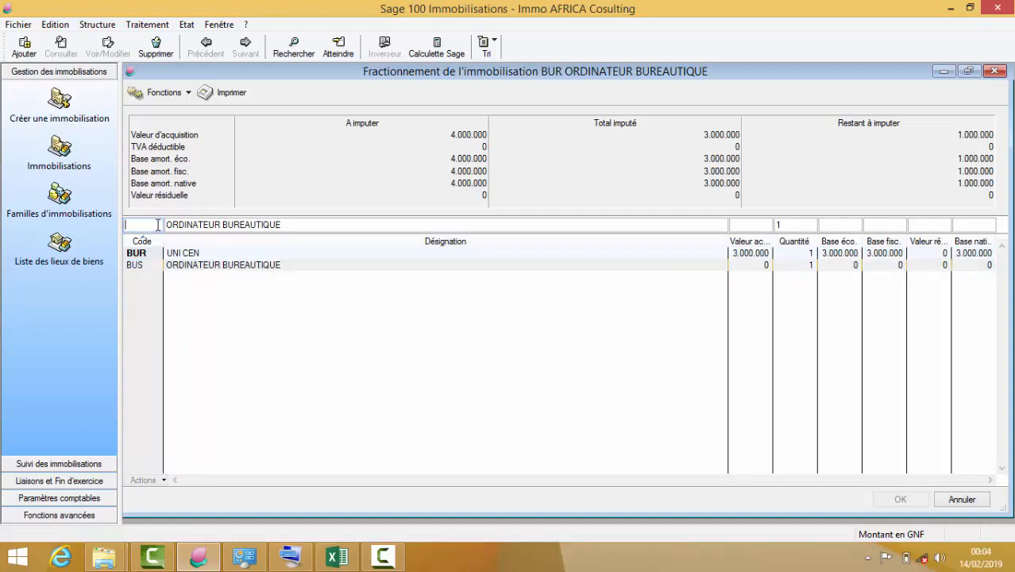
{"action": "type", "text": "ECR"}
{"action": "left_click", "coordinate": [290, 224]}
{"action": "key", "text": "BackSpace"}
{"action": "key", "text": "BackSpace"}
{"action": "key", "text": "BackSpace"}
{"action": "key", "text": "BackSpace"}
{"action": "key", "text": "BackSpace"}
{"action": "key", "text": "BackSpace"}
{"action": "key", "text": "BackSpace"}
{"action": "key", "text": "BackSpace"}
{"action": "key", "text": "BackSpace"}
{"action": "key", "text": "BackSpace"}
{"action": "key", "text": "BackSpace"}
{"action": "key", "text": "BackSpace"}
{"action": "key", "text": "BackSpace"}
{"action": "key", "text": "BackSpace"}
{"action": "key", "text": "BackSpace"}
{"action": "key", "text": "BackSpace"}
{"action": "key", "text": "BackSpace"}
{"action": "key", "text": "BackSpace"}
{"action": "key", "text": "BackSpace"}
{"action": "key", "text": "BackSpace"}
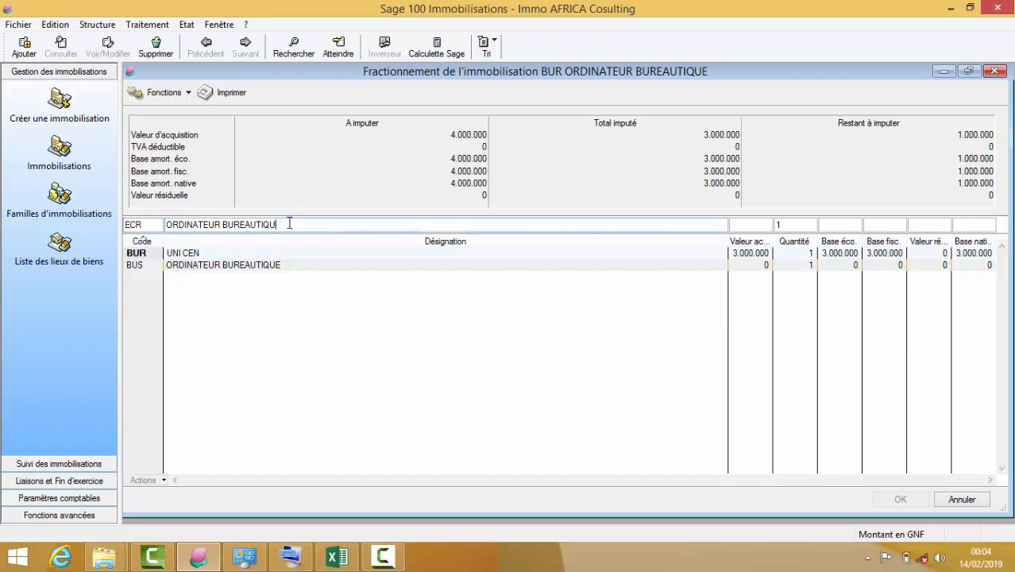
{"action": "type", "text": "ECRAN"}
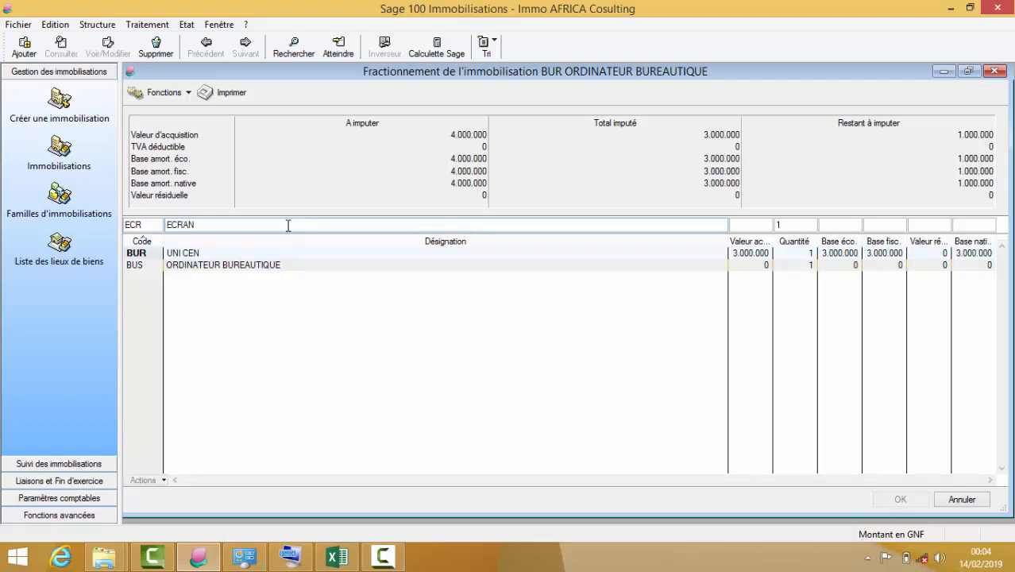
Step: Set the acquisition value of the ECRAN line to 1000000, then validate and confirm the asset split
{"action": "left_click", "coordinate": [760, 223]}
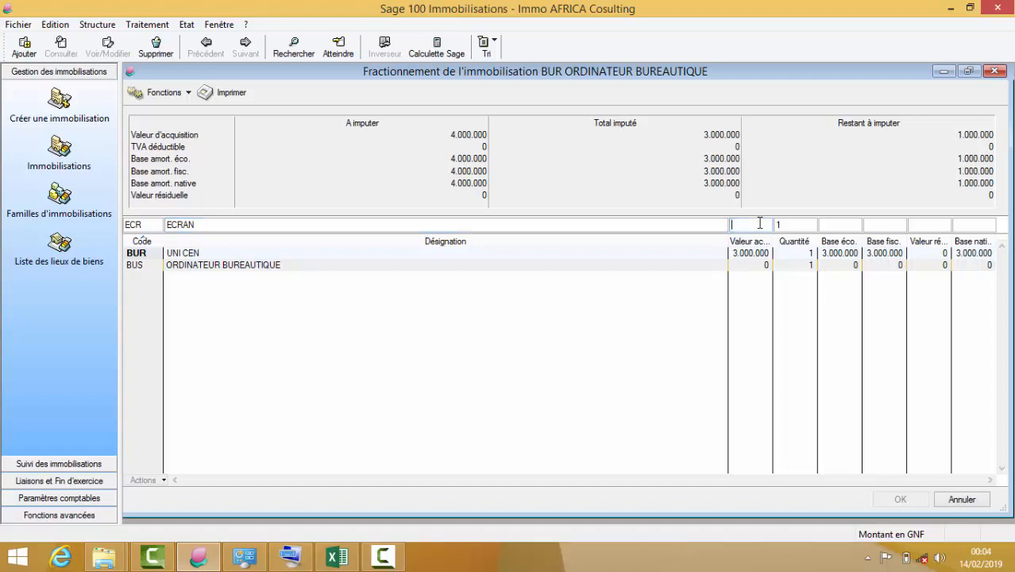
{"action": "type", "text": "1000000"}
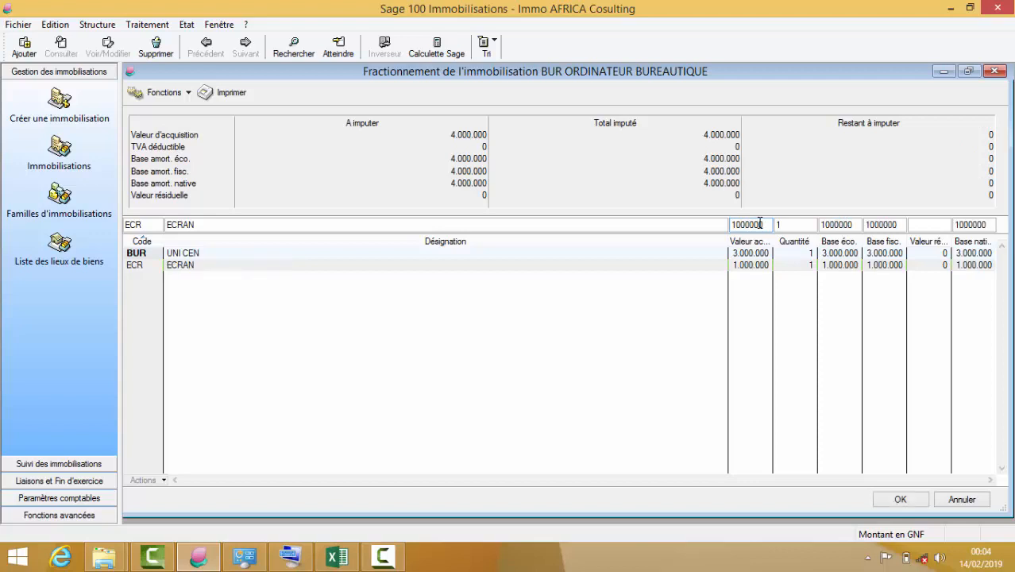
{"action": "left_click", "coordinate": [165, 254]}
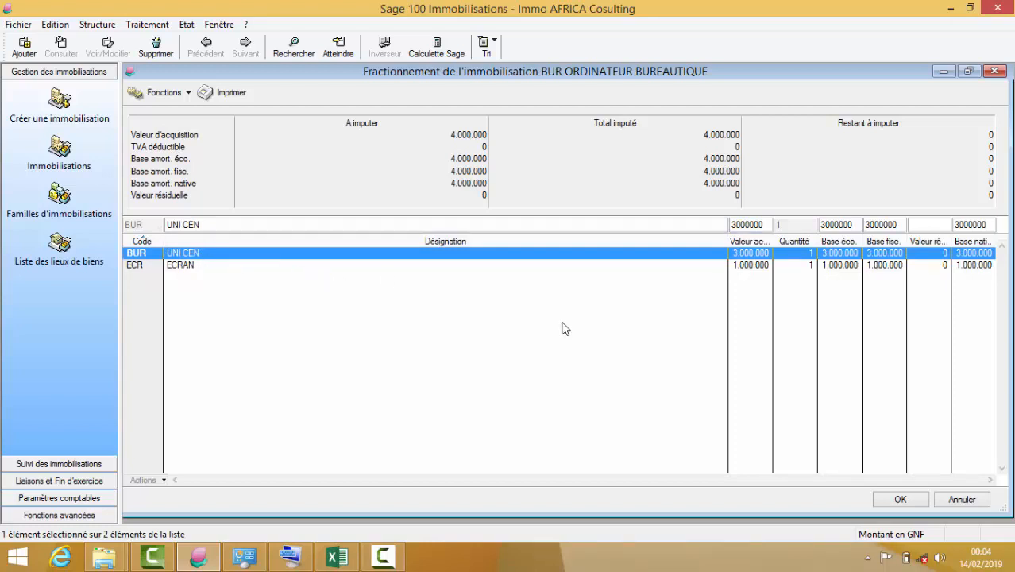
{"action": "left_click", "coordinate": [920, 499]}
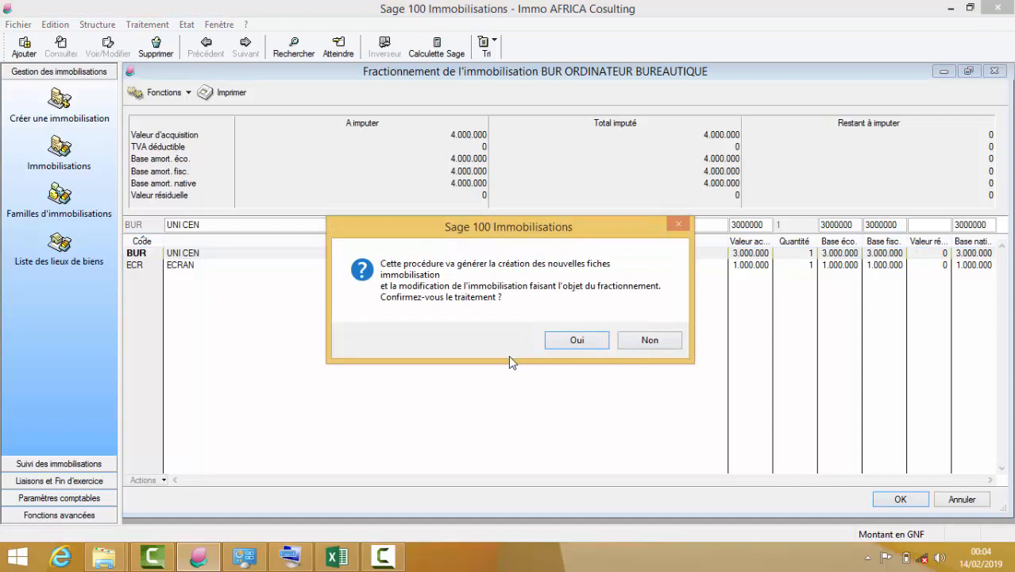
{"action": "left_click", "coordinate": [565, 343]}
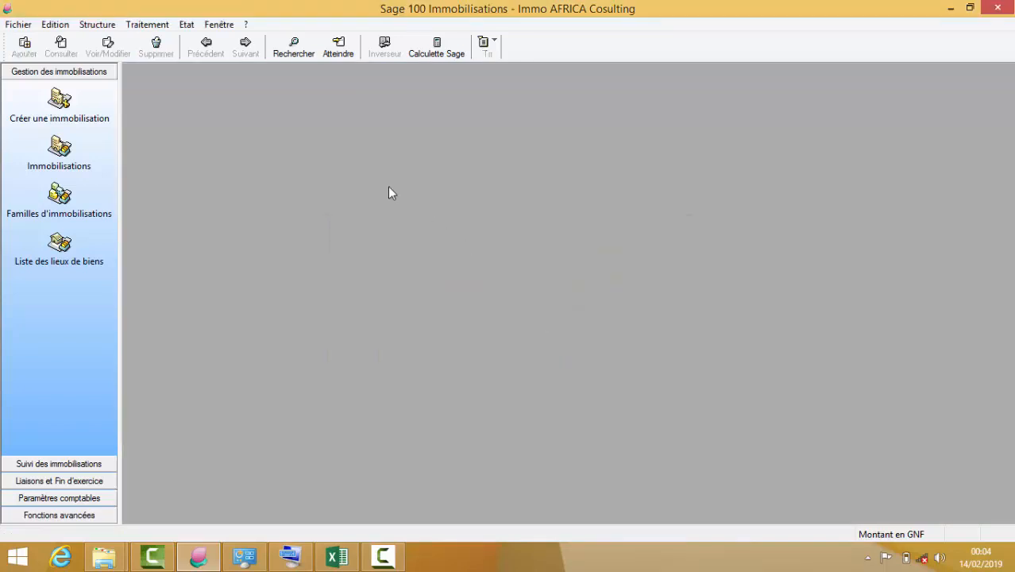
Step: Open the fixed asset management list and check the economic depreciation schedule of BUR UNI CEN
{"action": "left_click", "coordinate": [148, 24]}
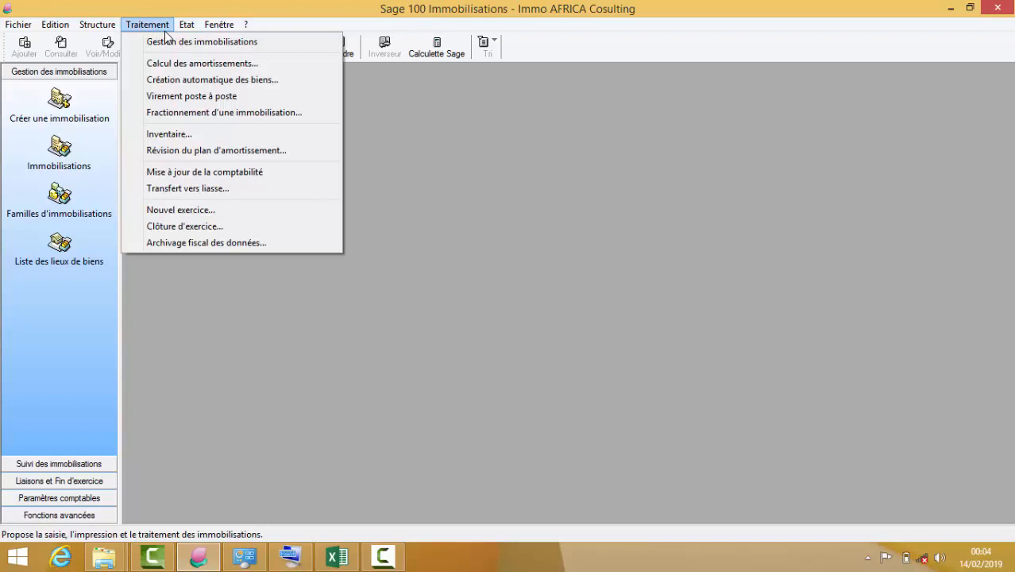
{"action": "key", "text": "Right"}
{"action": "key", "text": "Left"}
{"action": "left_click", "coordinate": [181, 42]}
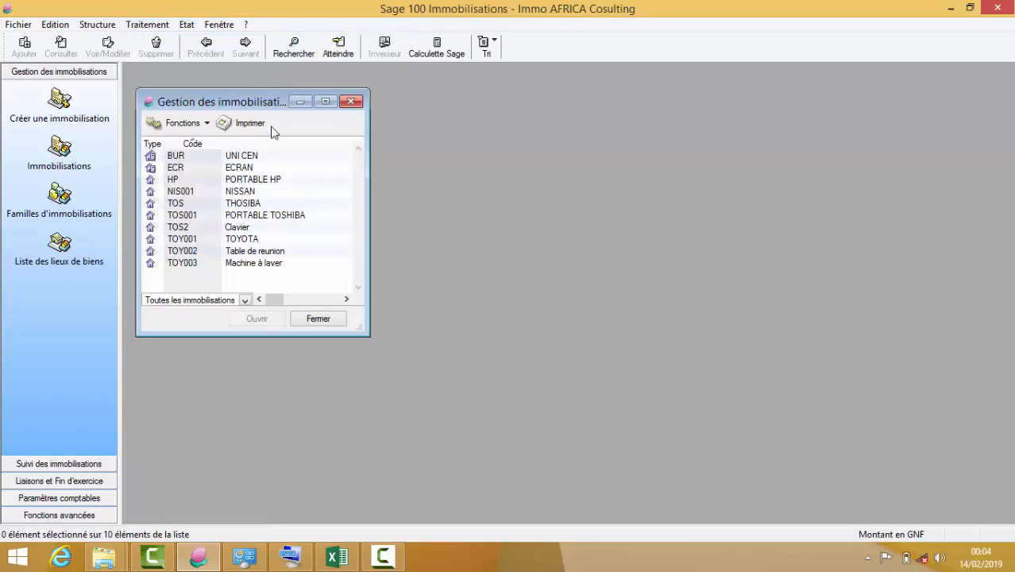
{"action": "left_click", "coordinate": [325, 102]}
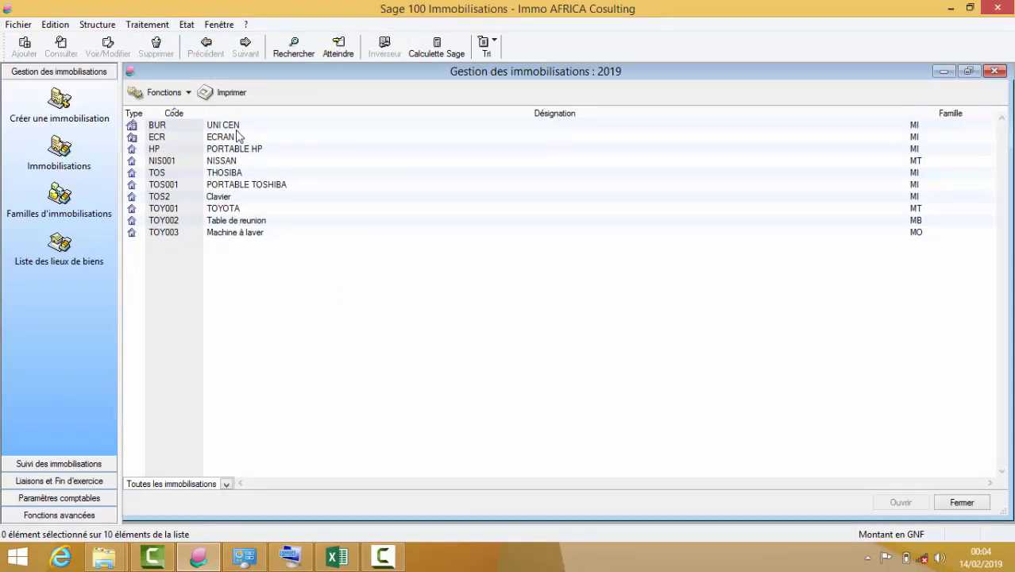
{"action": "key", "text": "Return"}
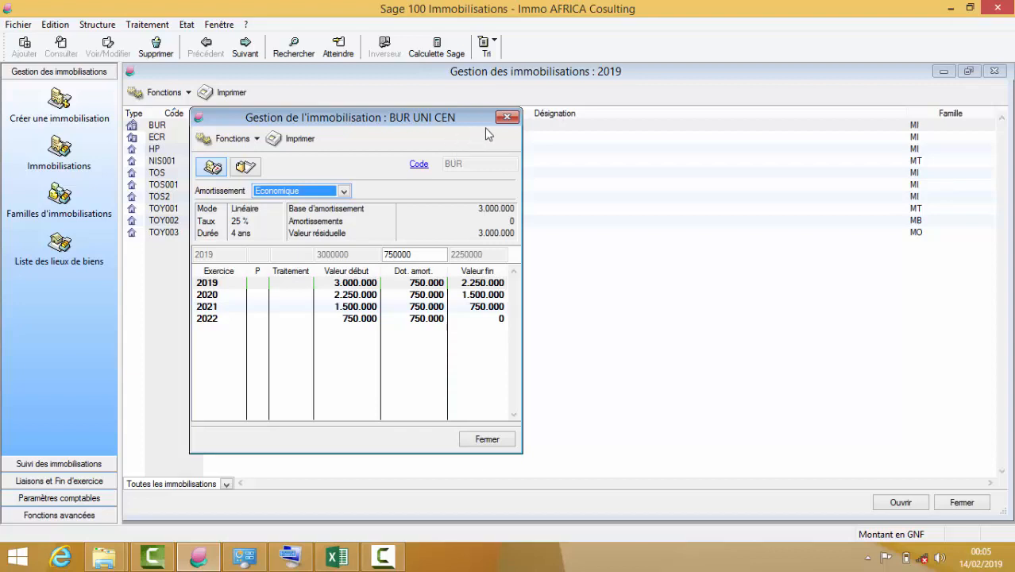
{"action": "left_click", "coordinate": [504, 119]}
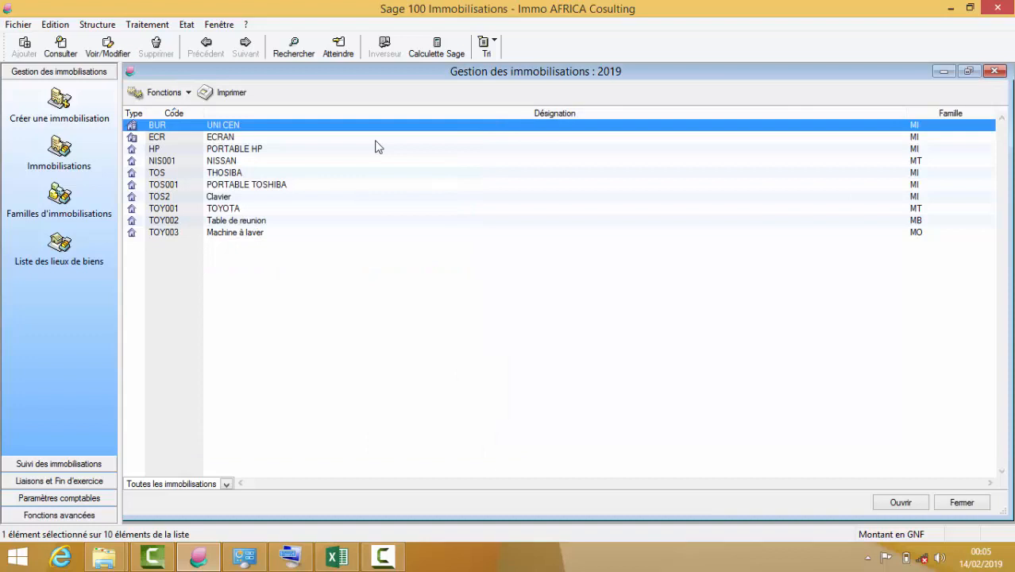
Step: Check the economic depreciation schedule of ECR ECRAN and close it
{"action": "double_click", "coordinate": [282, 138]}
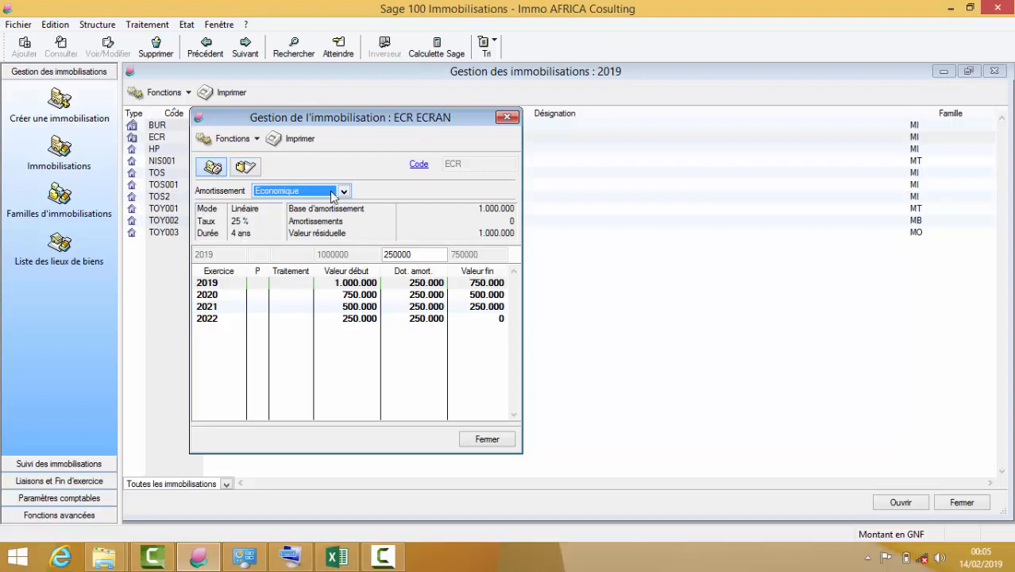
{"action": "left_click", "coordinate": [512, 115]}
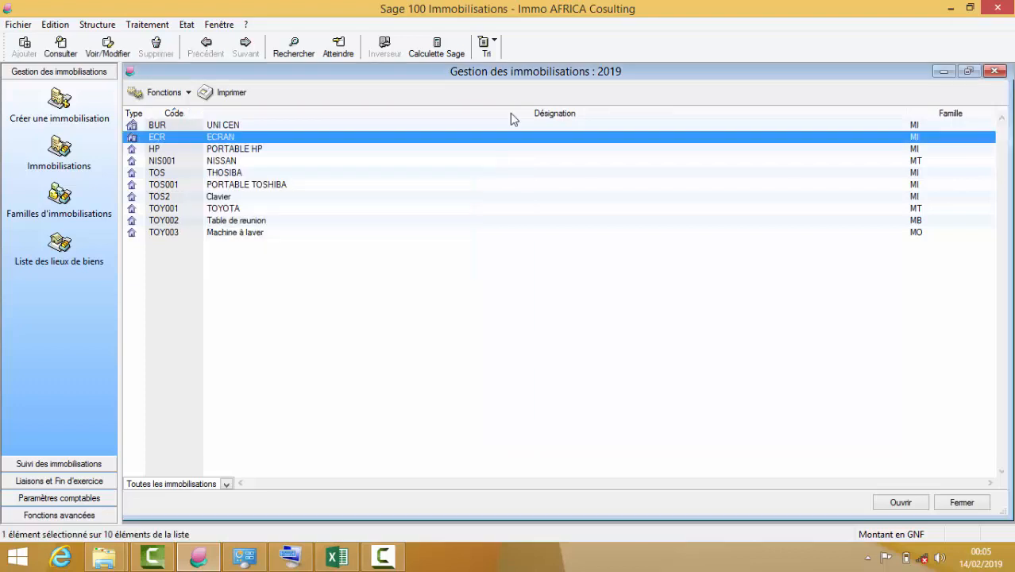
{"action": "left_click", "coordinate": [512, 118]}
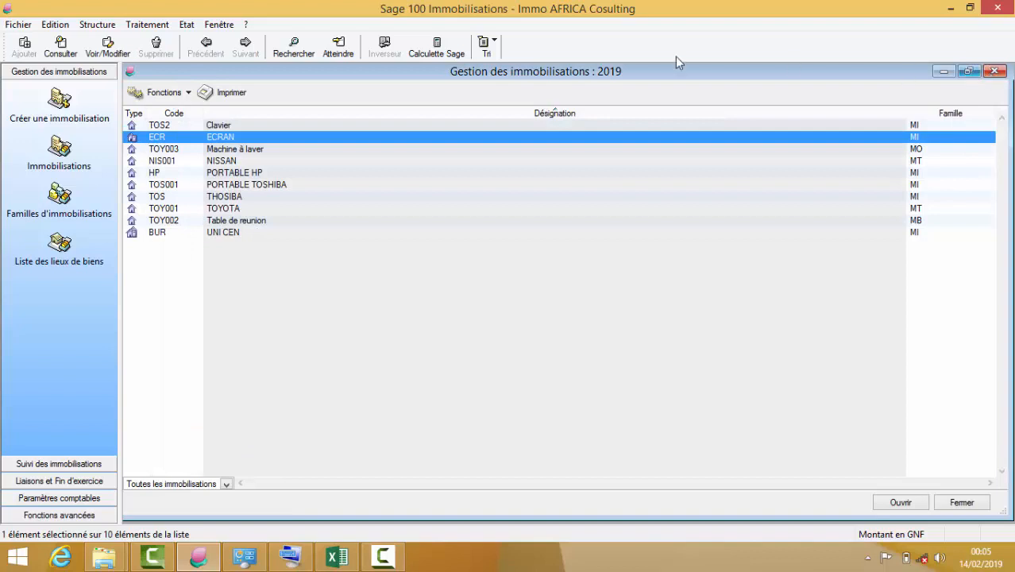
Step: Set the economic depreciation duration of the ECR ECRAN asset to 6 years and save the record
{"action": "left_click", "coordinate": [99, 24]}
{"action": "left_click", "coordinate": [127, 58]}
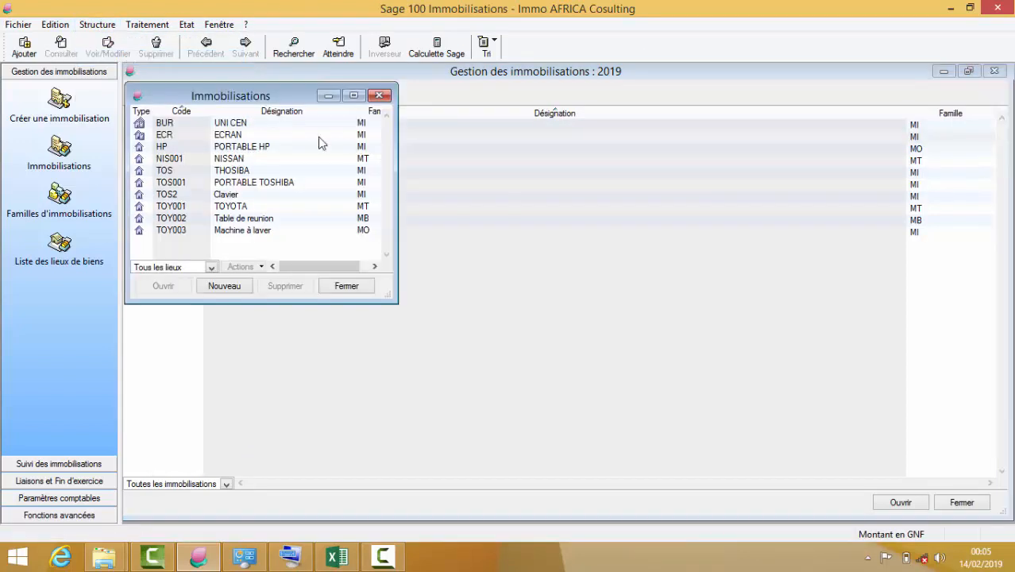
{"action": "double_click", "coordinate": [237, 134]}
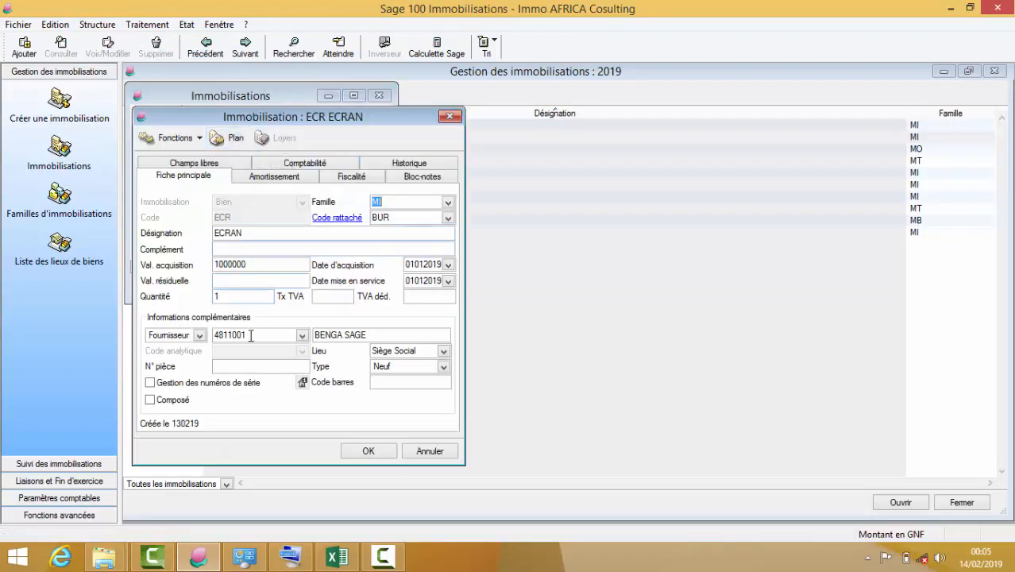
{"action": "left_click", "coordinate": [274, 178]}
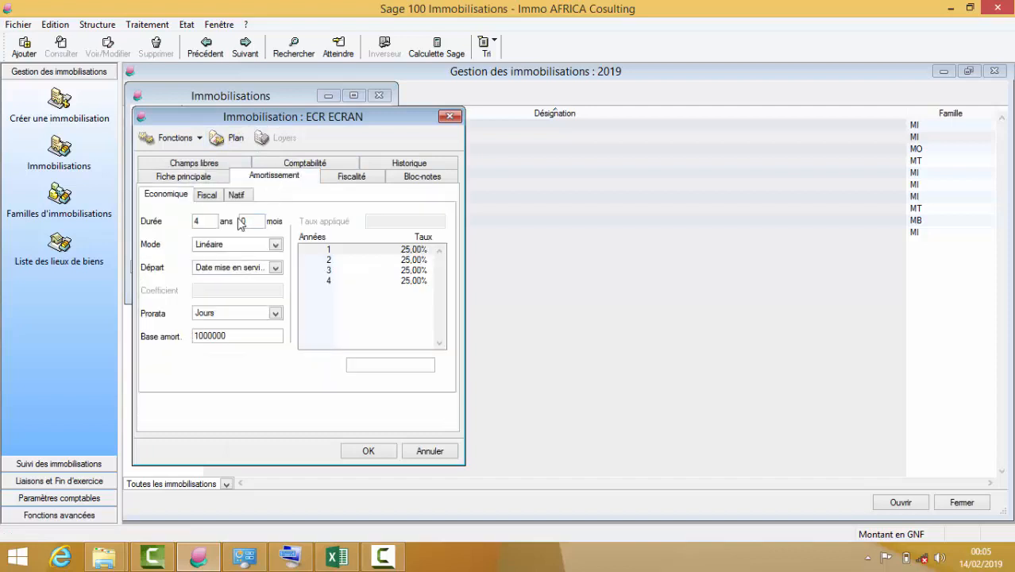
{"action": "left_click", "coordinate": [216, 222]}
{"action": "key", "text": "BackSpace"}
{"action": "type", "text": "6"}
{"action": "left_click", "coordinate": [368, 450]}
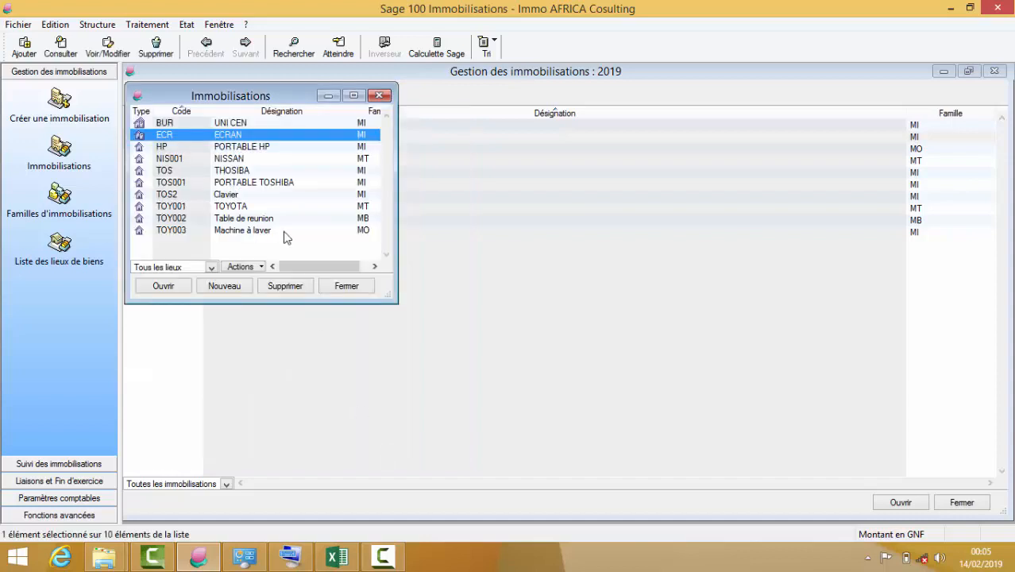
{"action": "left_click", "coordinate": [343, 286]}
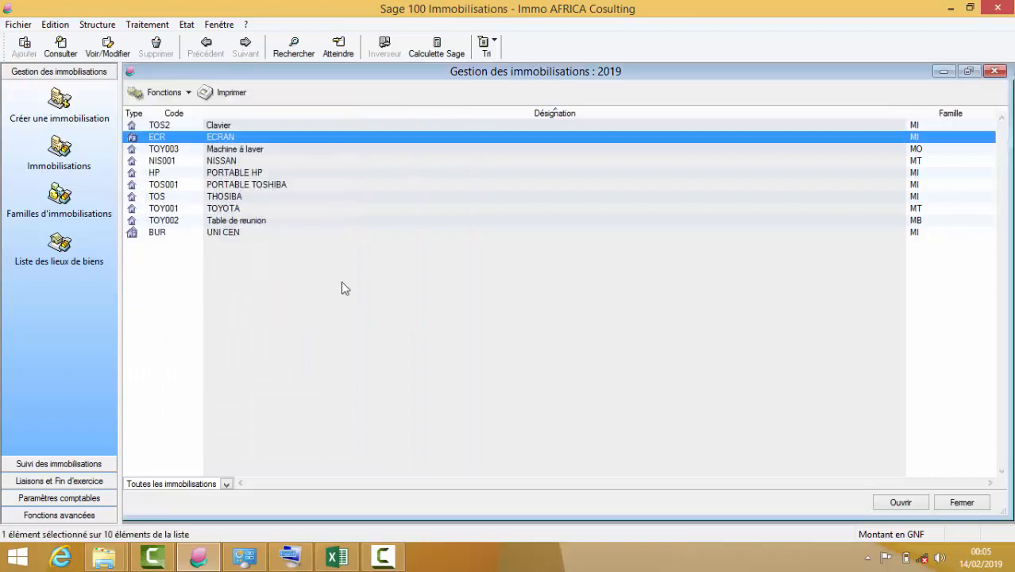
Step: Compare the economic and fiscal depreciation schedules of ECR ECRAN
{"action": "double_click", "coordinate": [222, 140]}
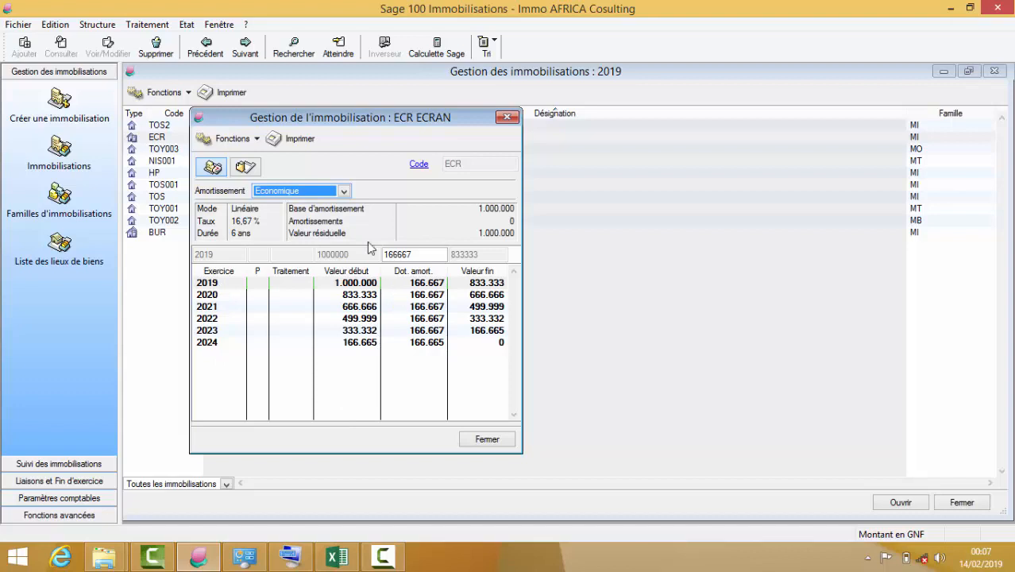
{"action": "left_click", "coordinate": [344, 192]}
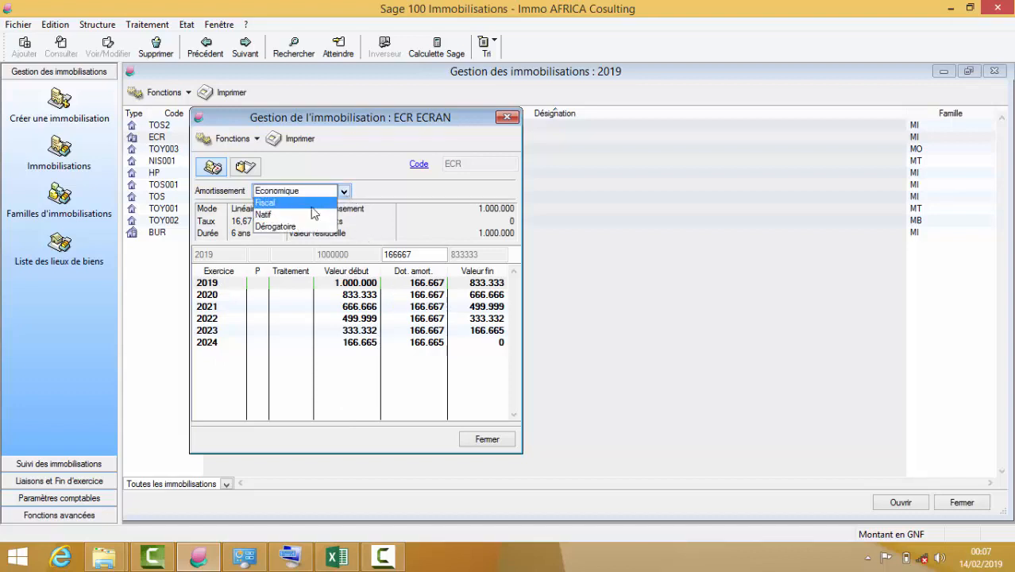
{"action": "left_click", "coordinate": [311, 202]}
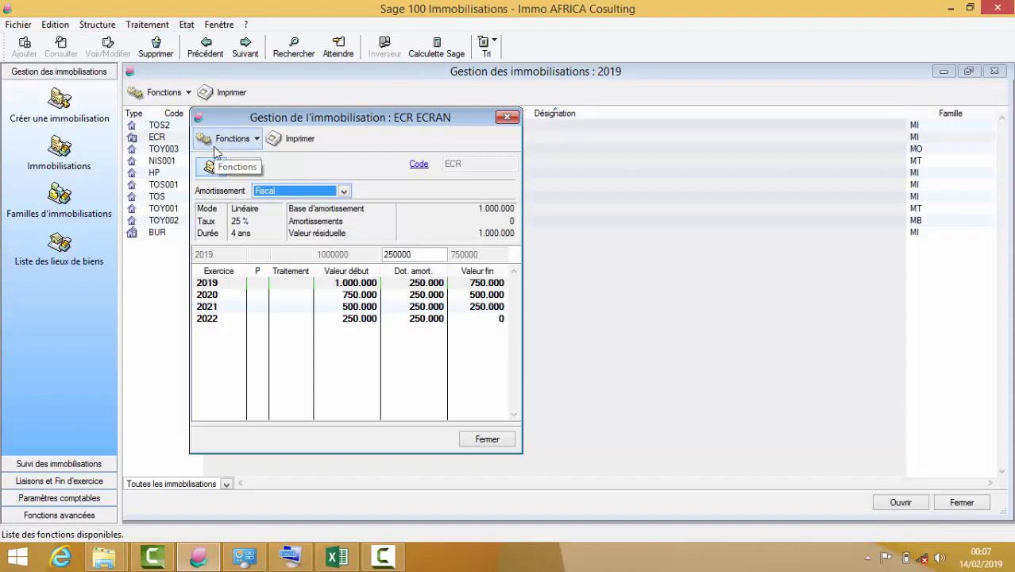
Step: Set the fiscal depreciation duration of the ECR ECRAN asset to 6 years and save the record
{"action": "left_click", "coordinate": [107, 26]}
{"action": "left_click", "coordinate": [137, 58]}
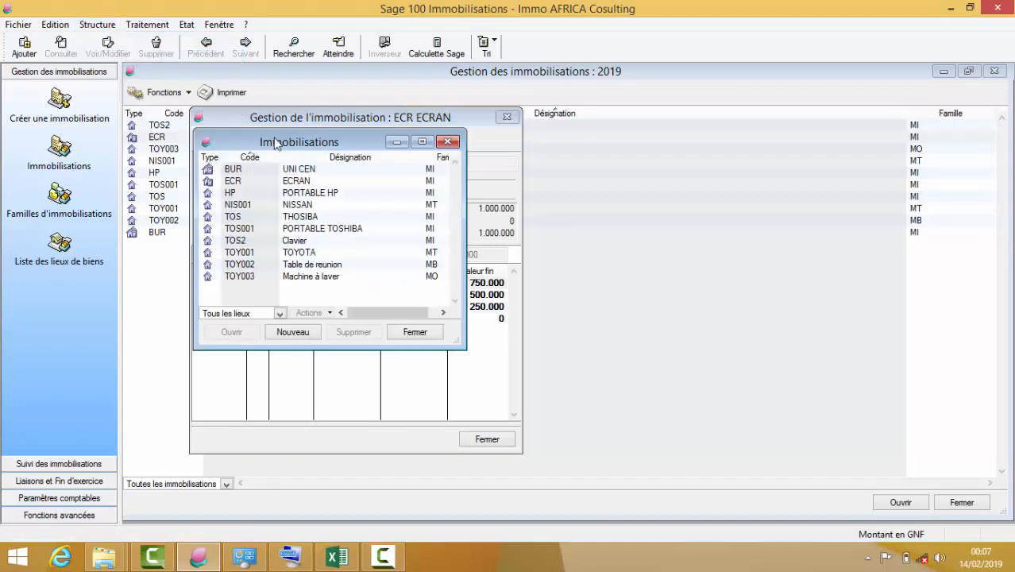
{"action": "double_click", "coordinate": [286, 181]}
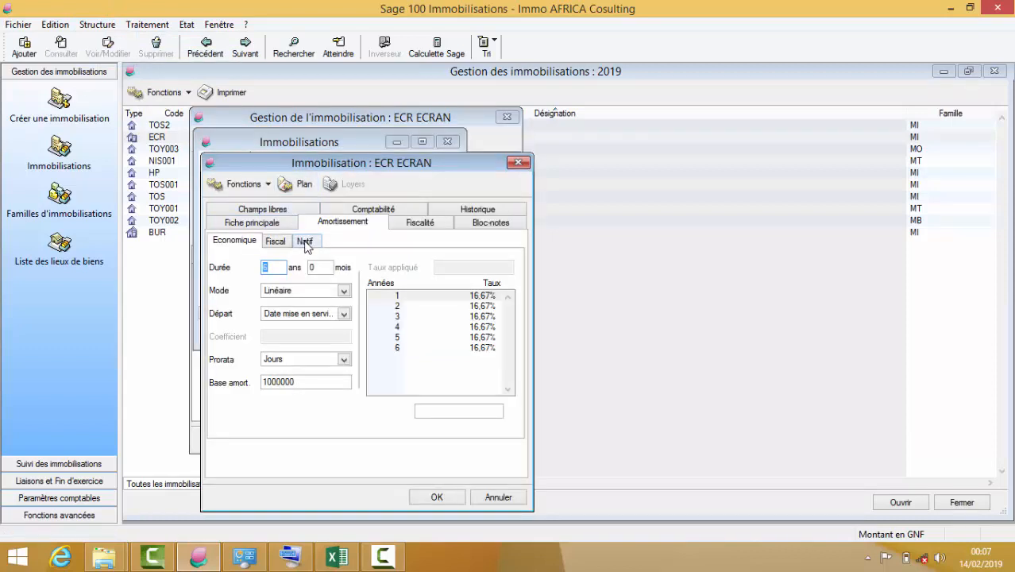
{"action": "left_click", "coordinate": [279, 243]}
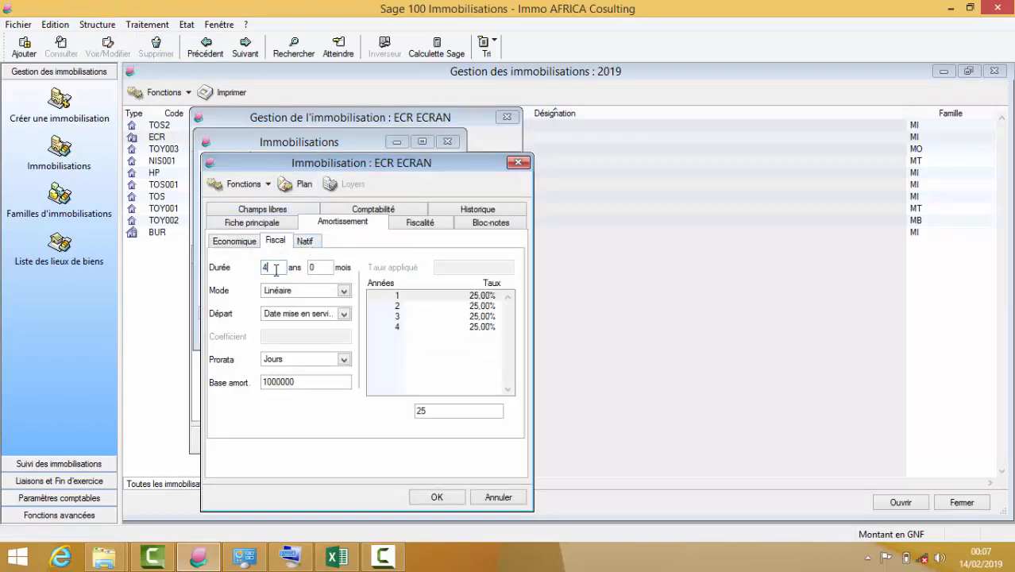
{"action": "key", "text": "BackSpace"}
{"action": "type", "text": "6"}
{"action": "left_click", "coordinate": [443, 499]}
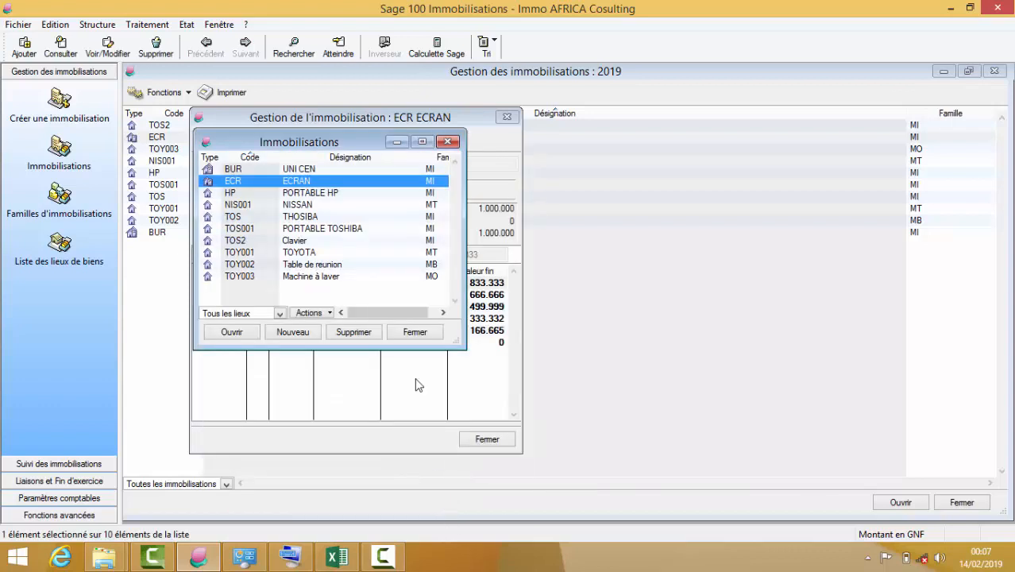
{"action": "left_click", "coordinate": [414, 332]}
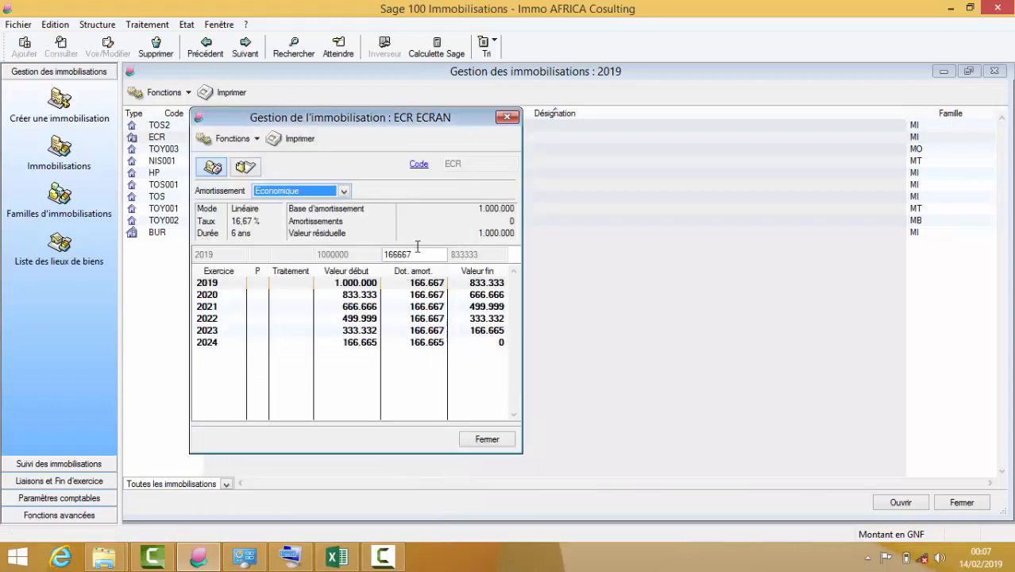
Step: Review the fiscal and derogatory (Dérogatoire) depreciation schedules of ECR ECRAN, then close its management window
{"action": "left_click", "coordinate": [344, 191]}
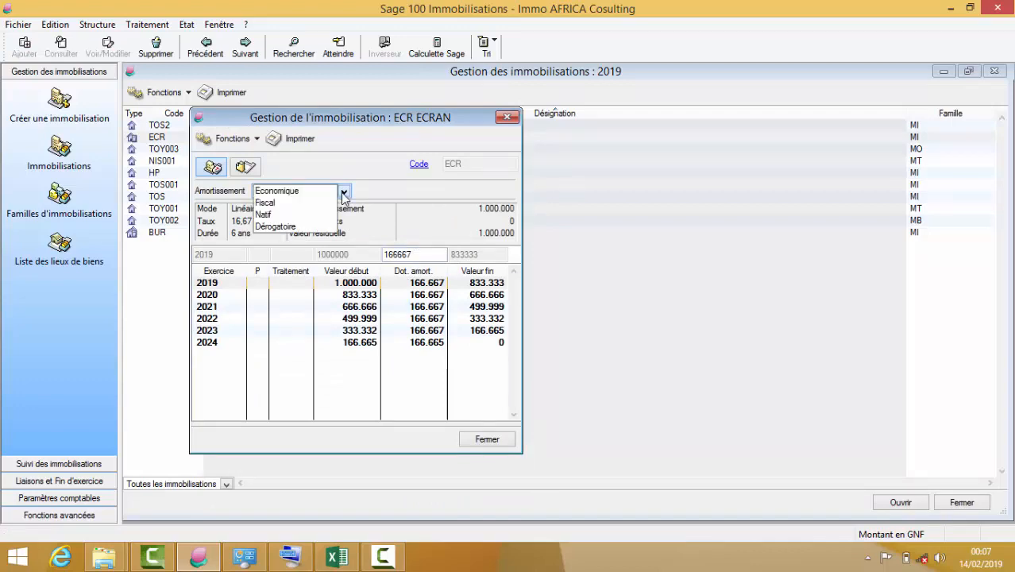
{"action": "left_click", "coordinate": [342, 203]}
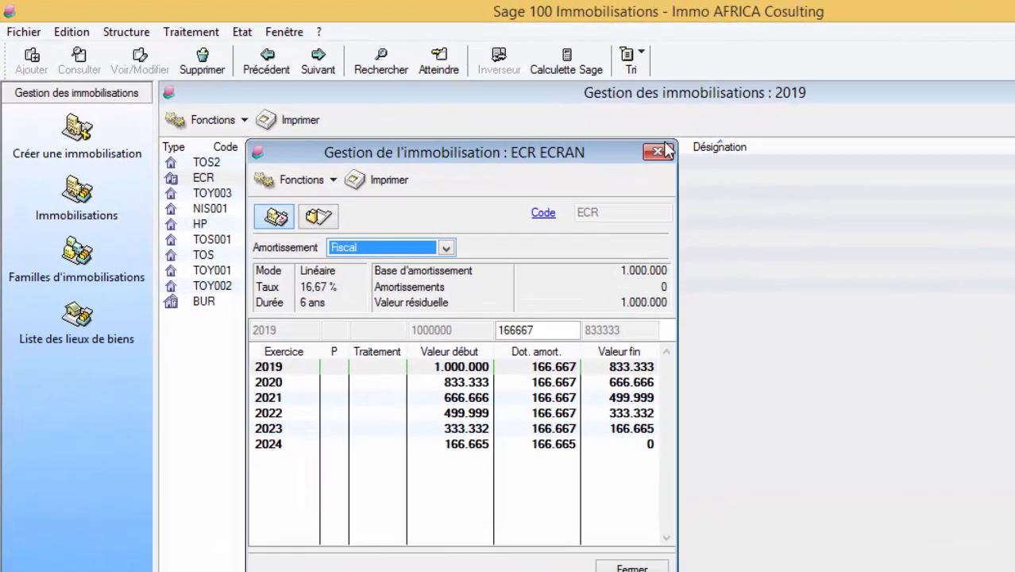
{"action": "left_click", "coordinate": [658, 151]}
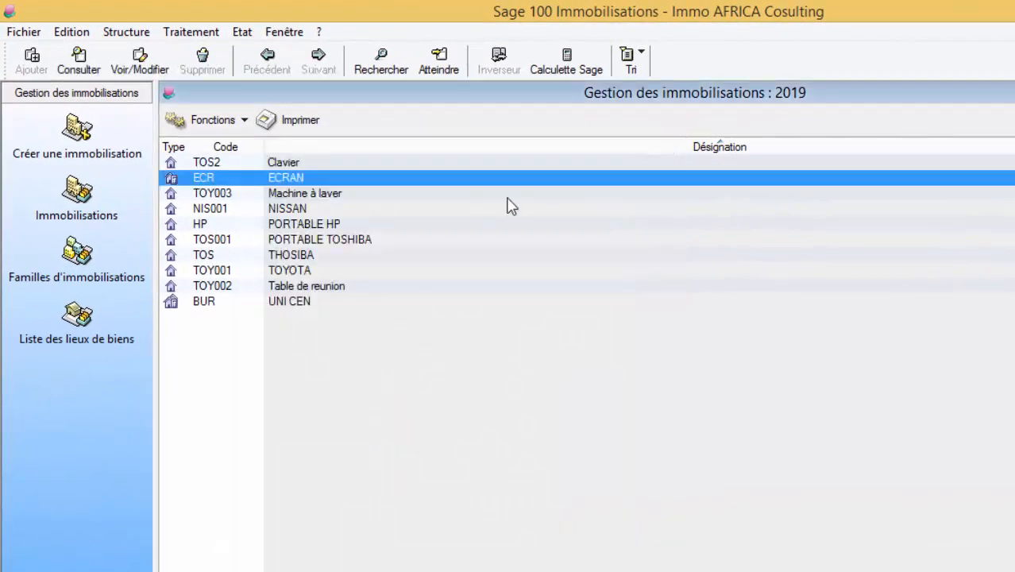
{"action": "double_click", "coordinate": [481, 178]}
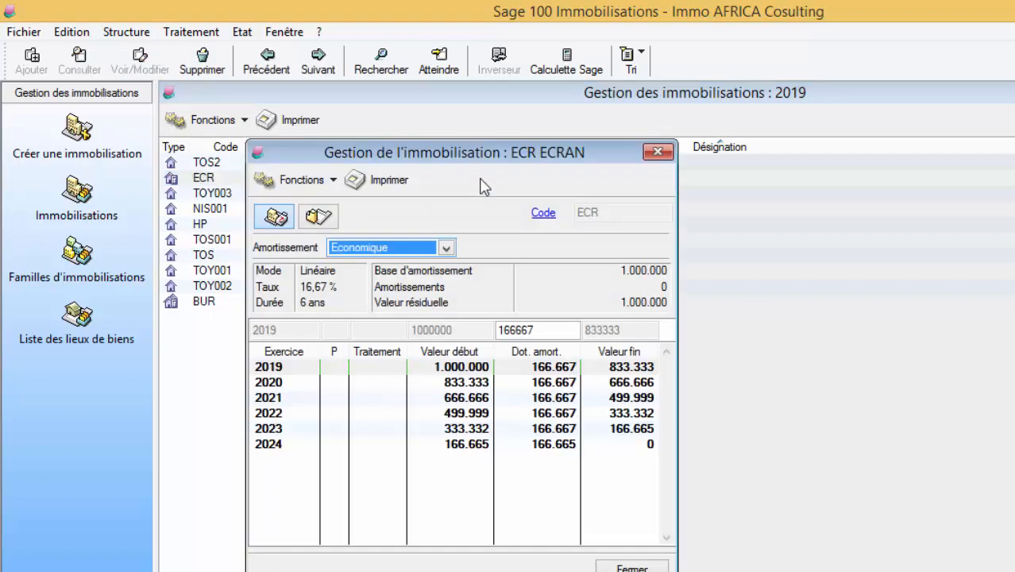
{"action": "left_click", "coordinate": [446, 247]}
{"action": "left_click", "coordinate": [422, 263]}
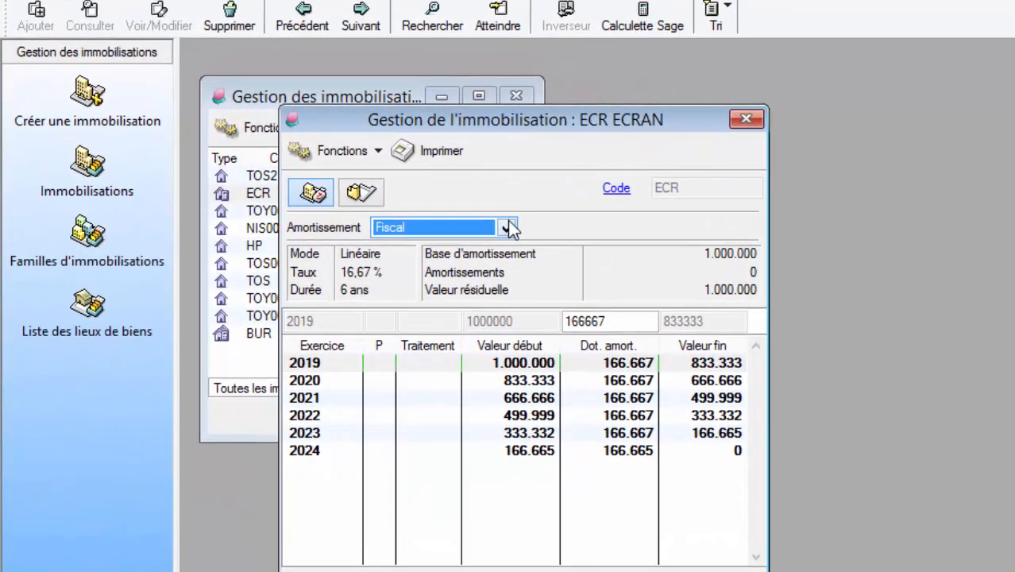
{"action": "left_click", "coordinate": [509, 229]}
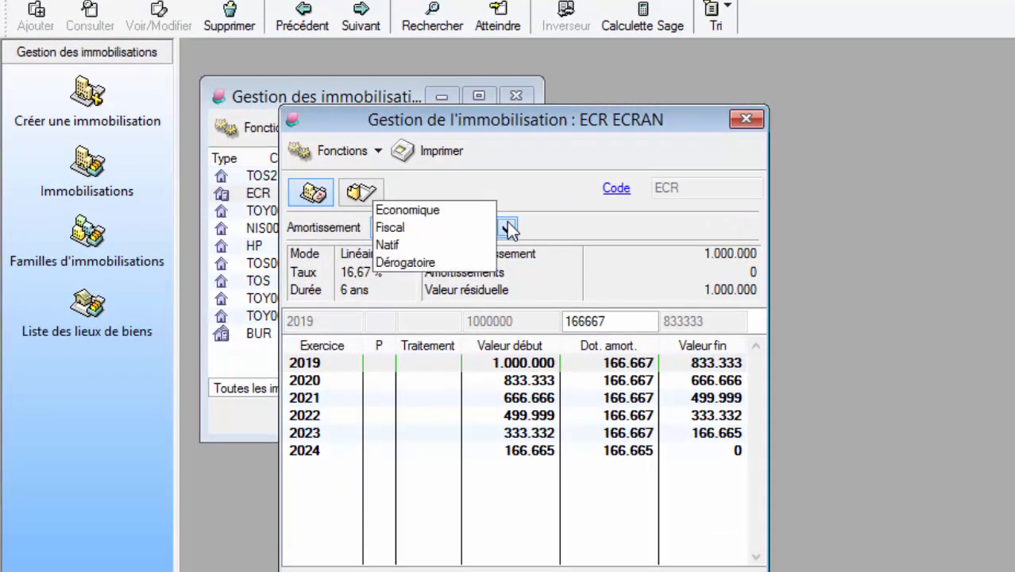
{"action": "left_click", "coordinate": [478, 262]}
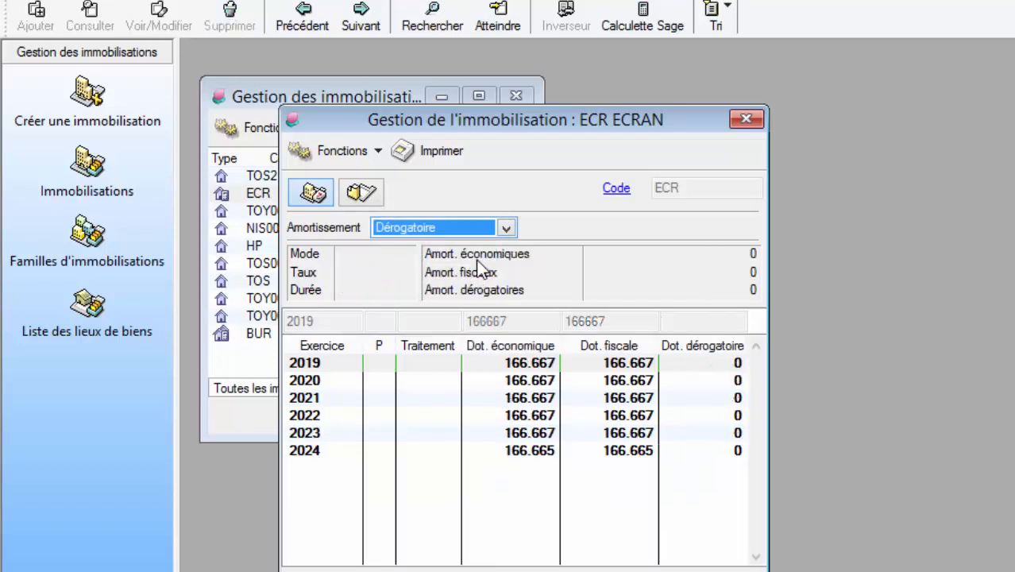
{"action": "left_click", "coordinate": [743, 122]}
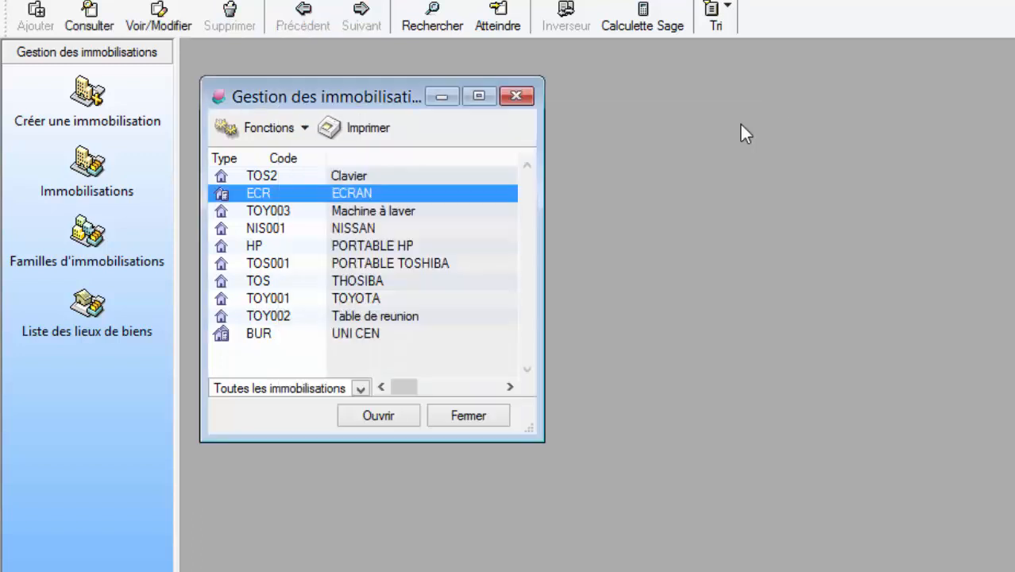